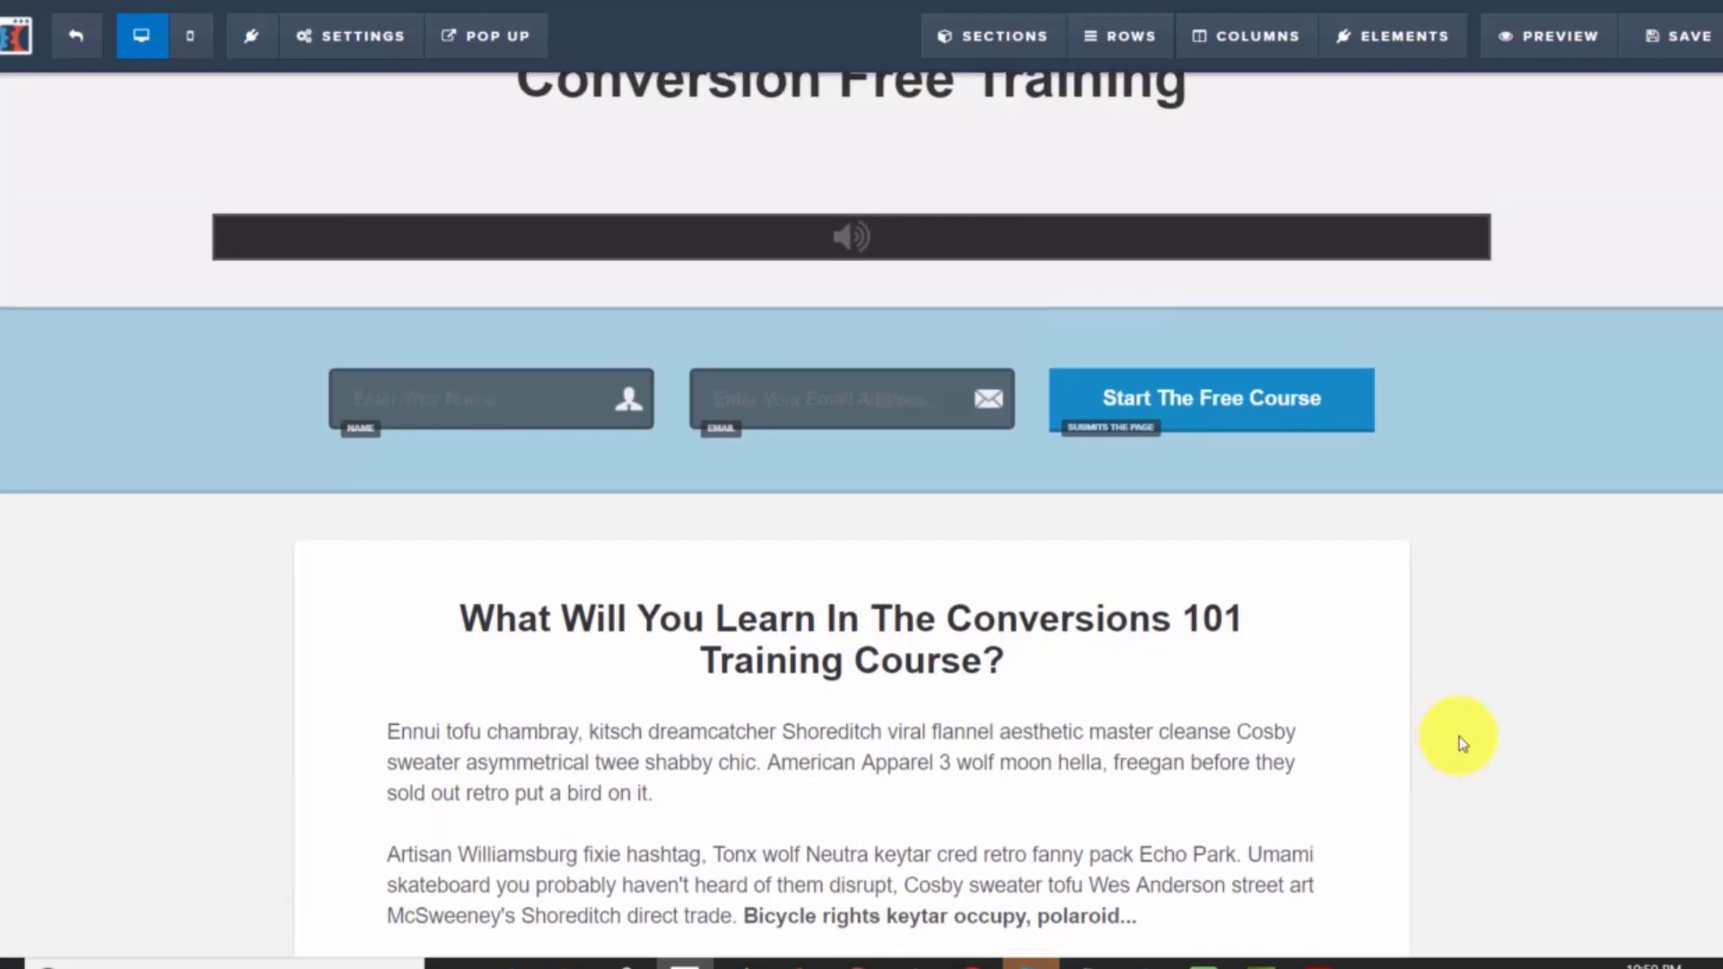
# Duplicate the course content row, then undo the duplication
pyautogui.scroll(-2, 1463, 743)
pyautogui.scroll(1, 1463, 743)
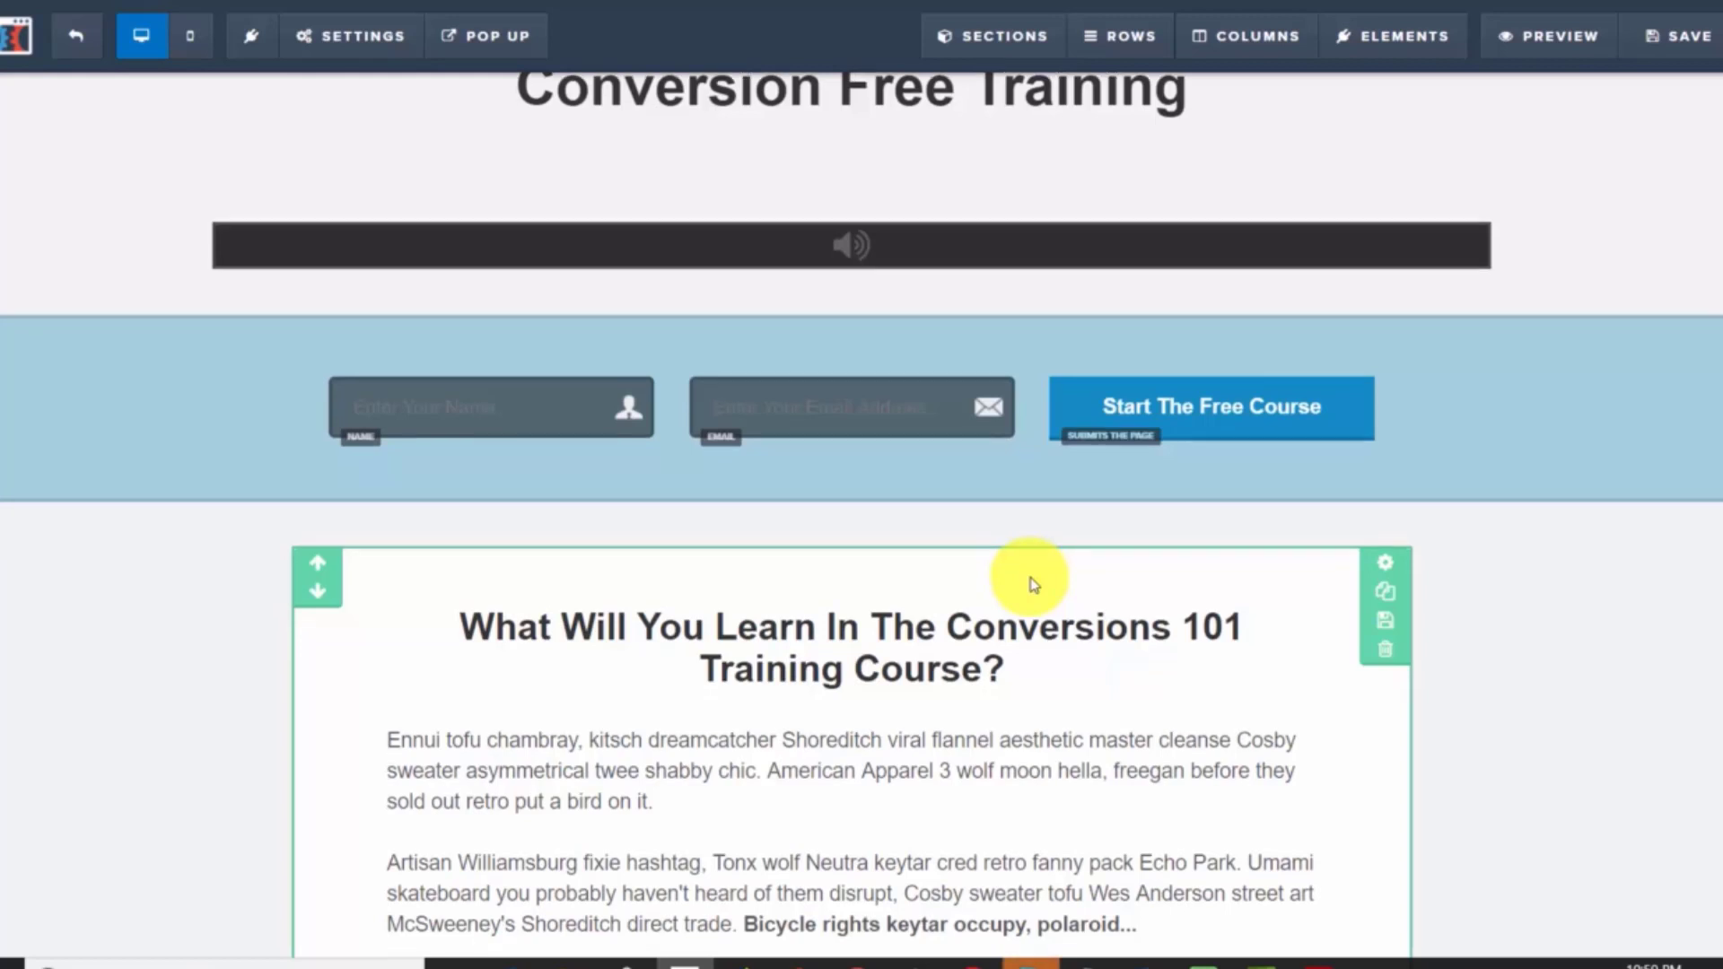
pyautogui.scroll(-1, 1032, 584)
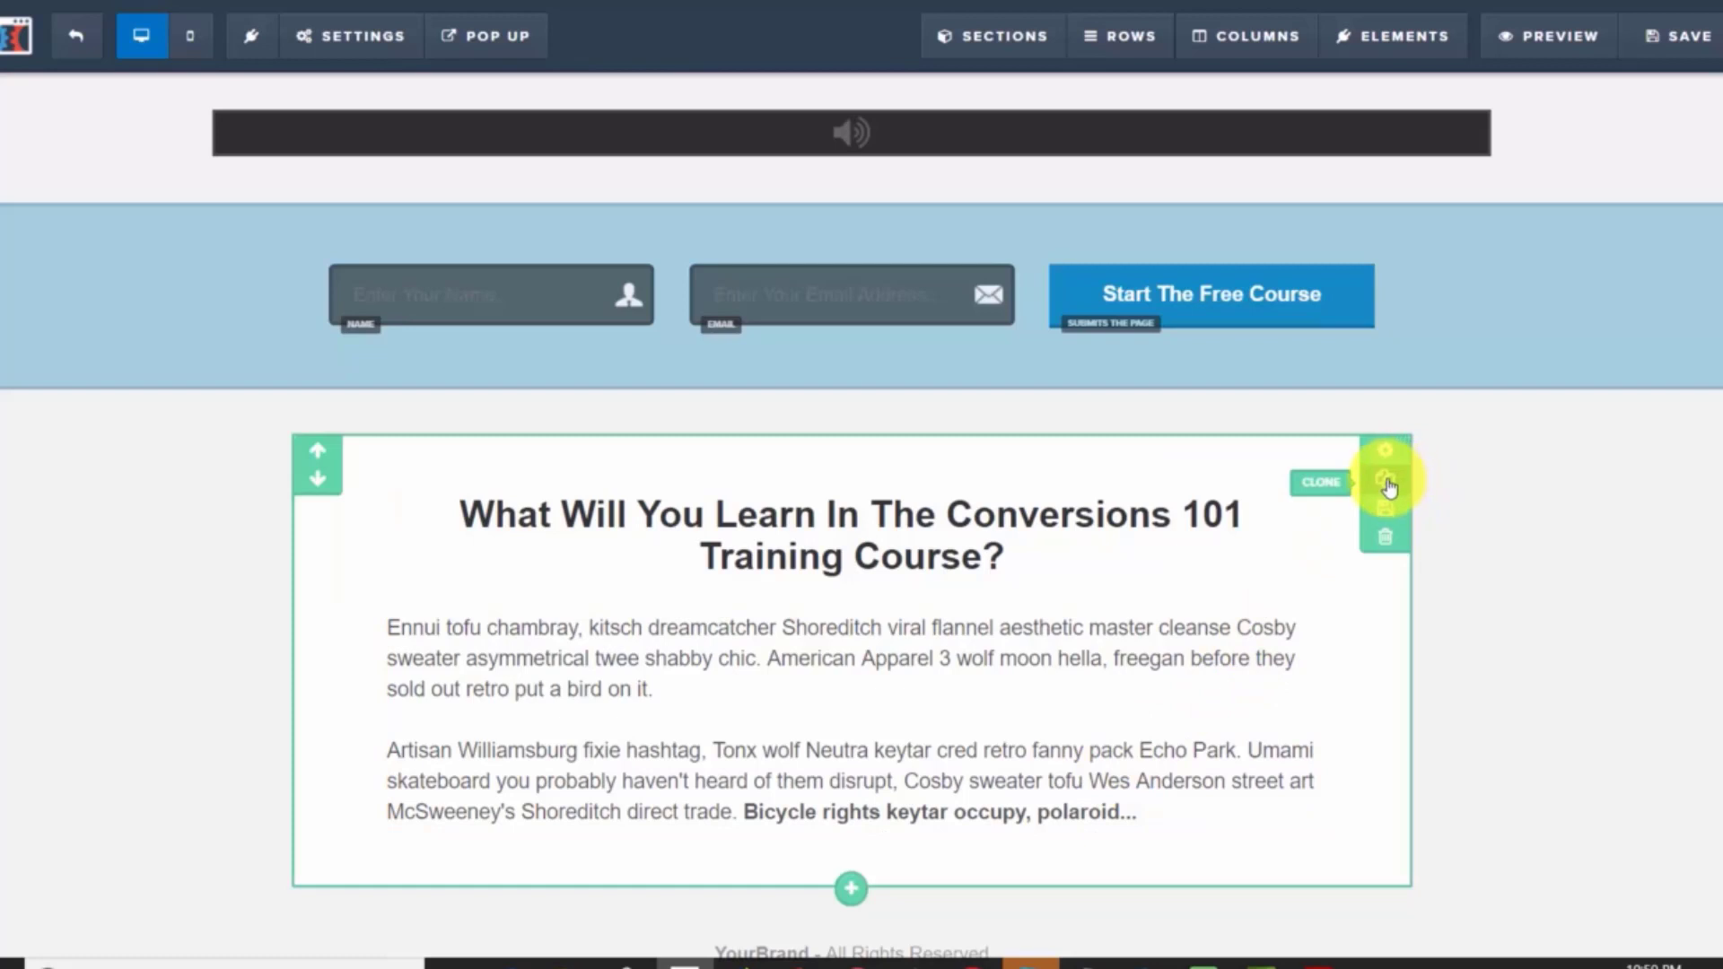
pyautogui.click(1388, 485)
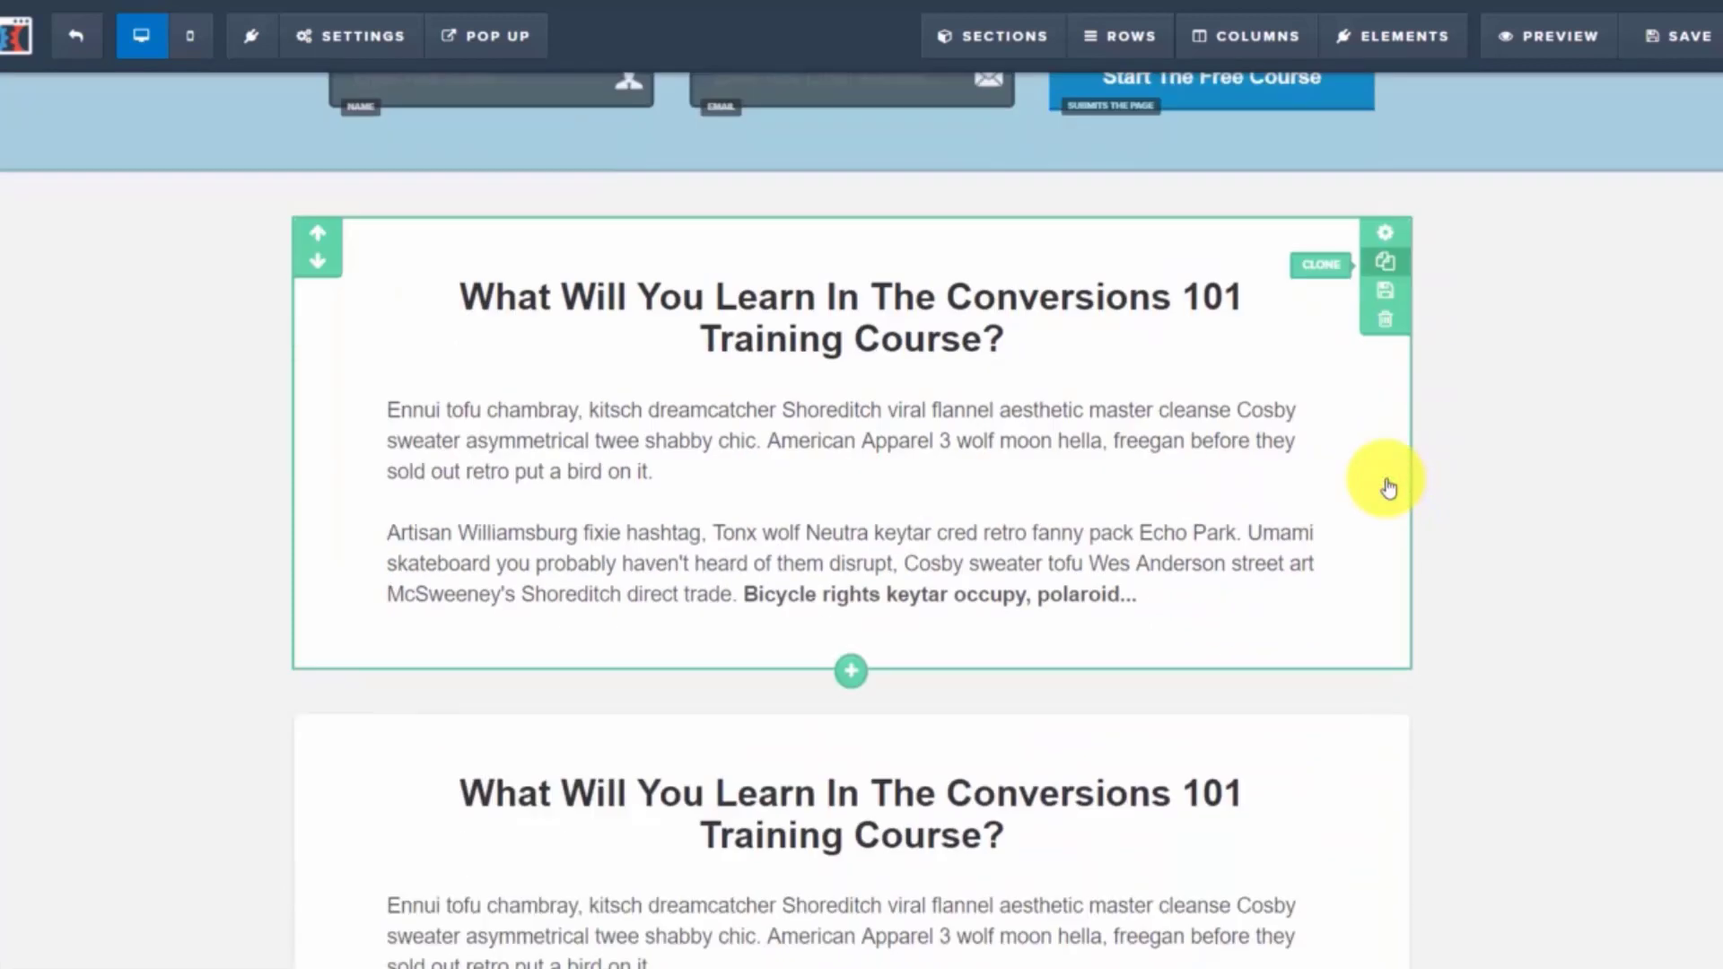
pyautogui.scroll(-5, 1390, 481)
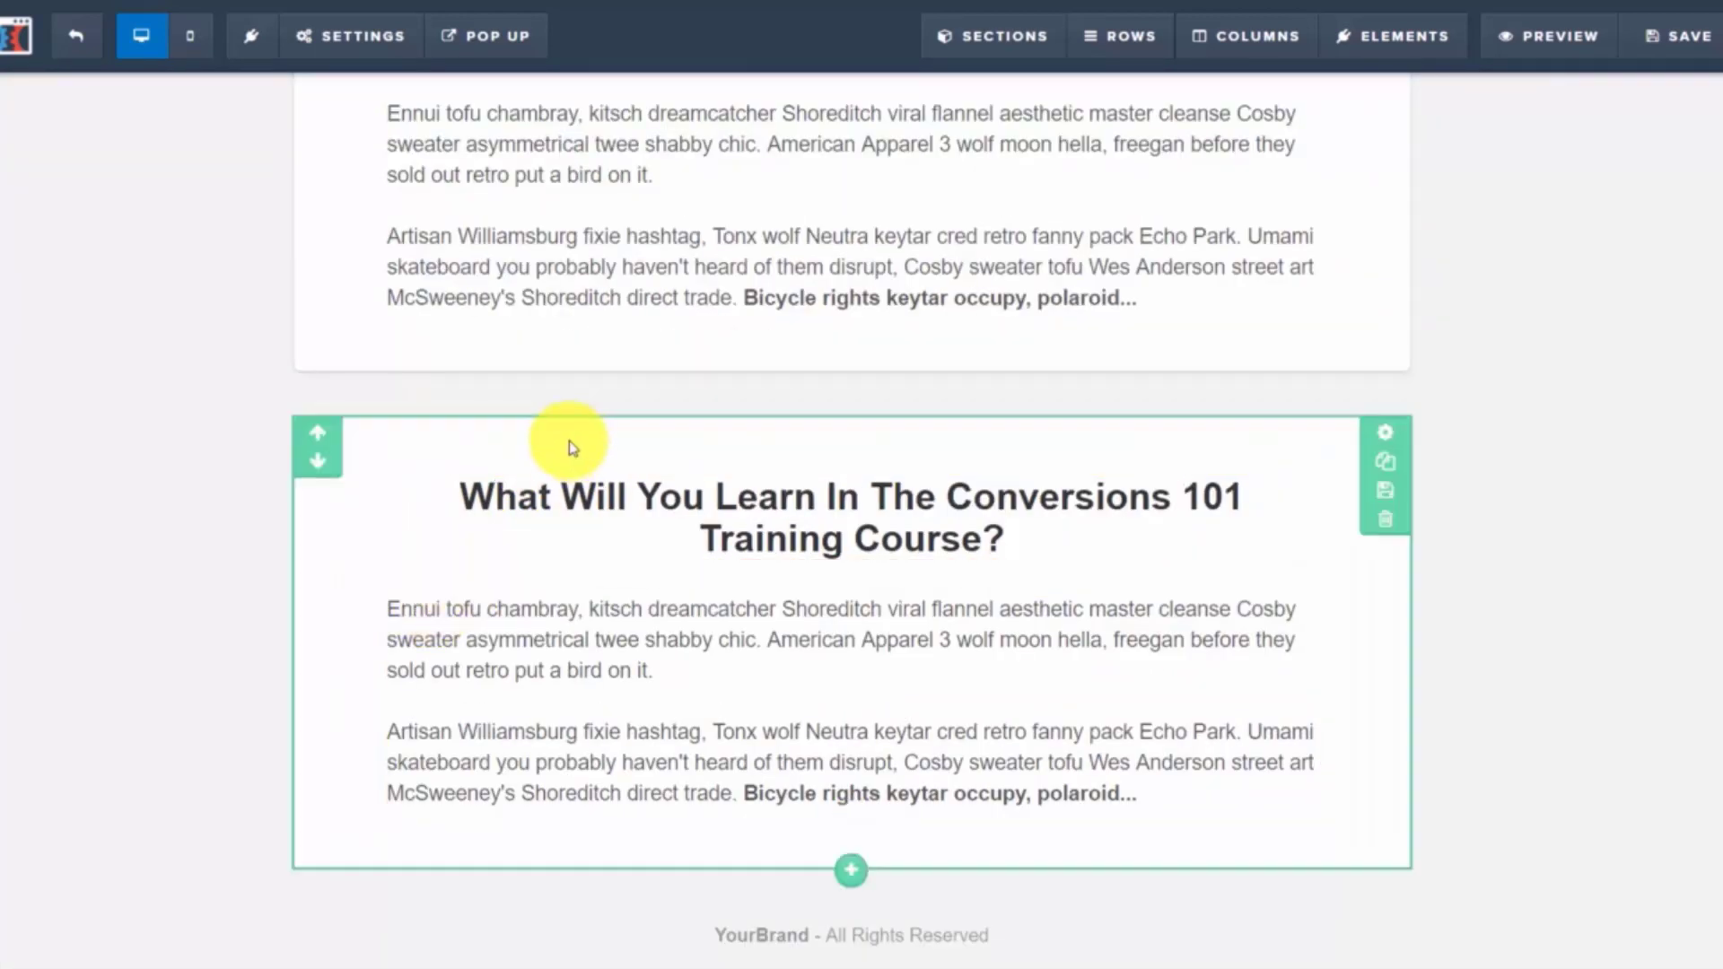
pyautogui.scroll(3, 709, 215)
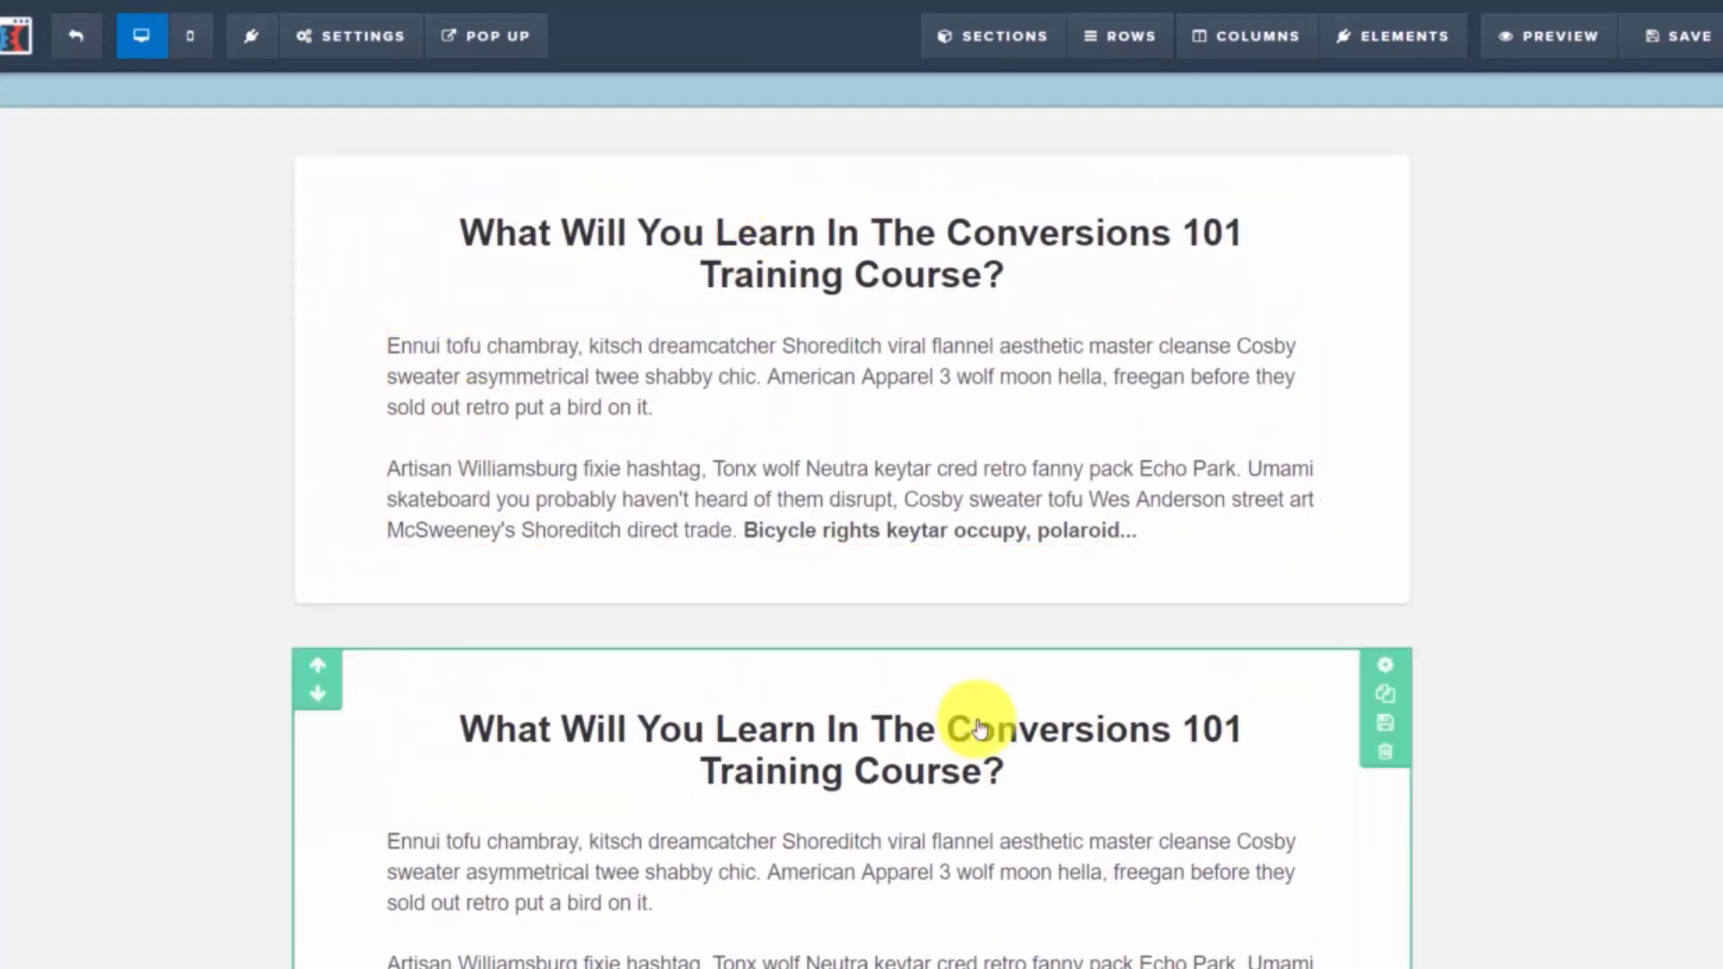
pyautogui.hotkey('ctrl', 'z')
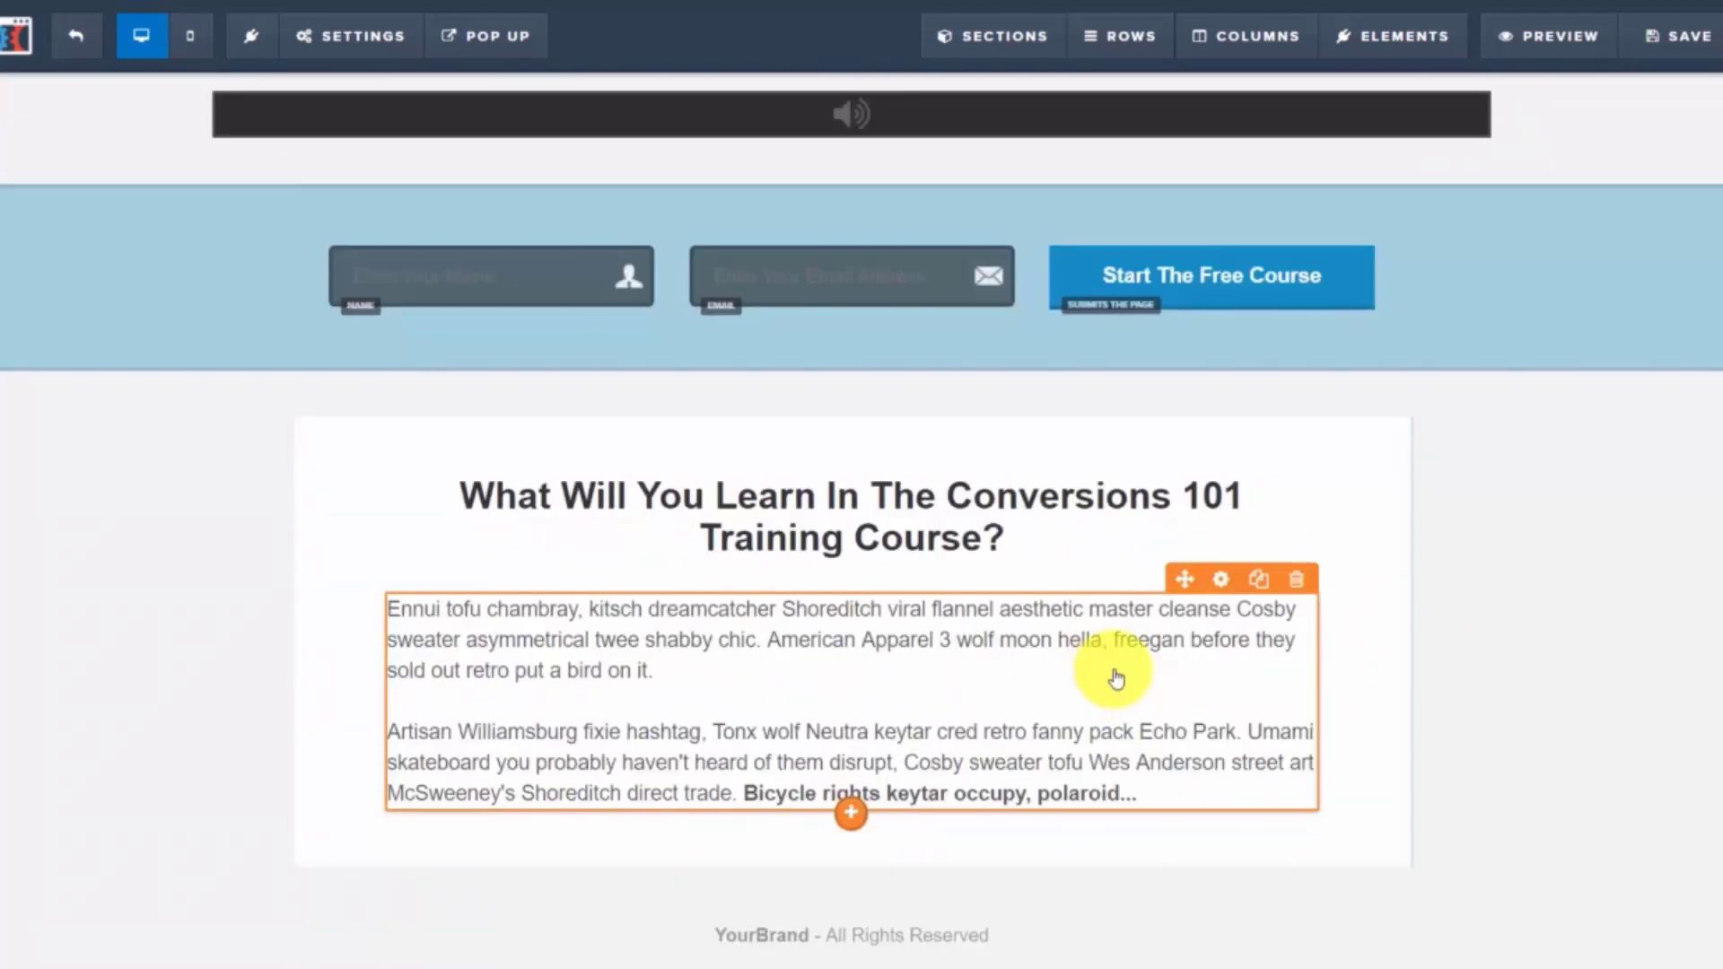
# Duplicate the course description paragraph, then delete the duplicate
pyautogui.click(1261, 585)
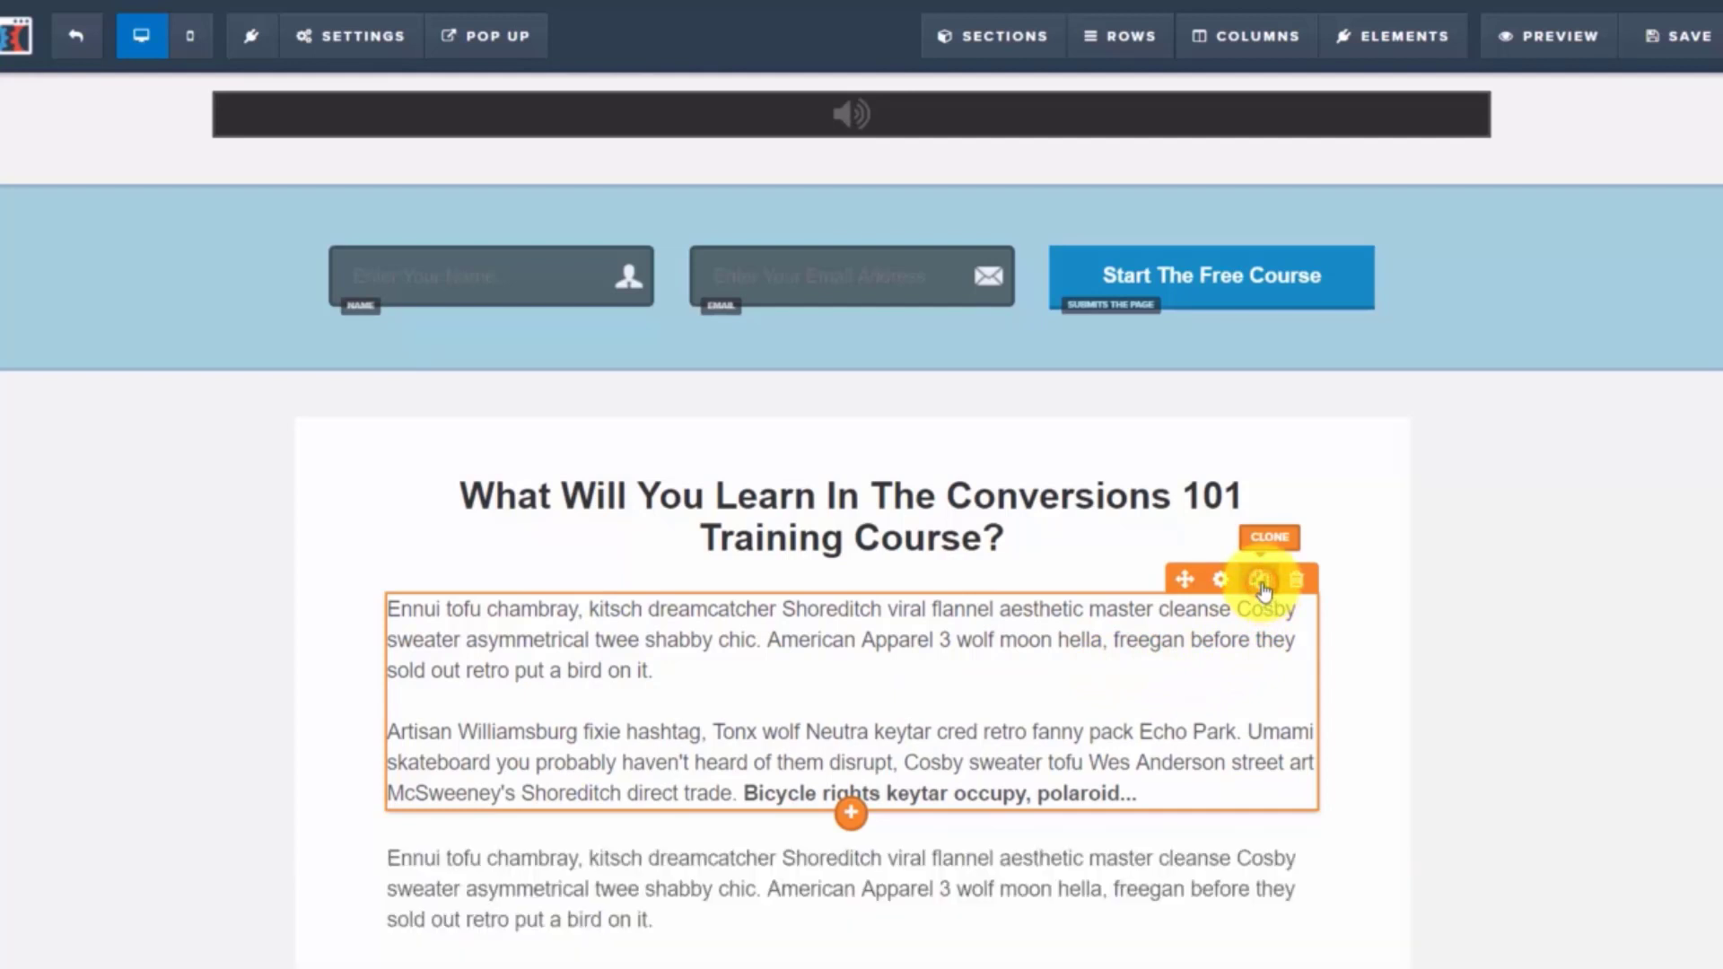
pyautogui.scroll(-3, 1077, 661)
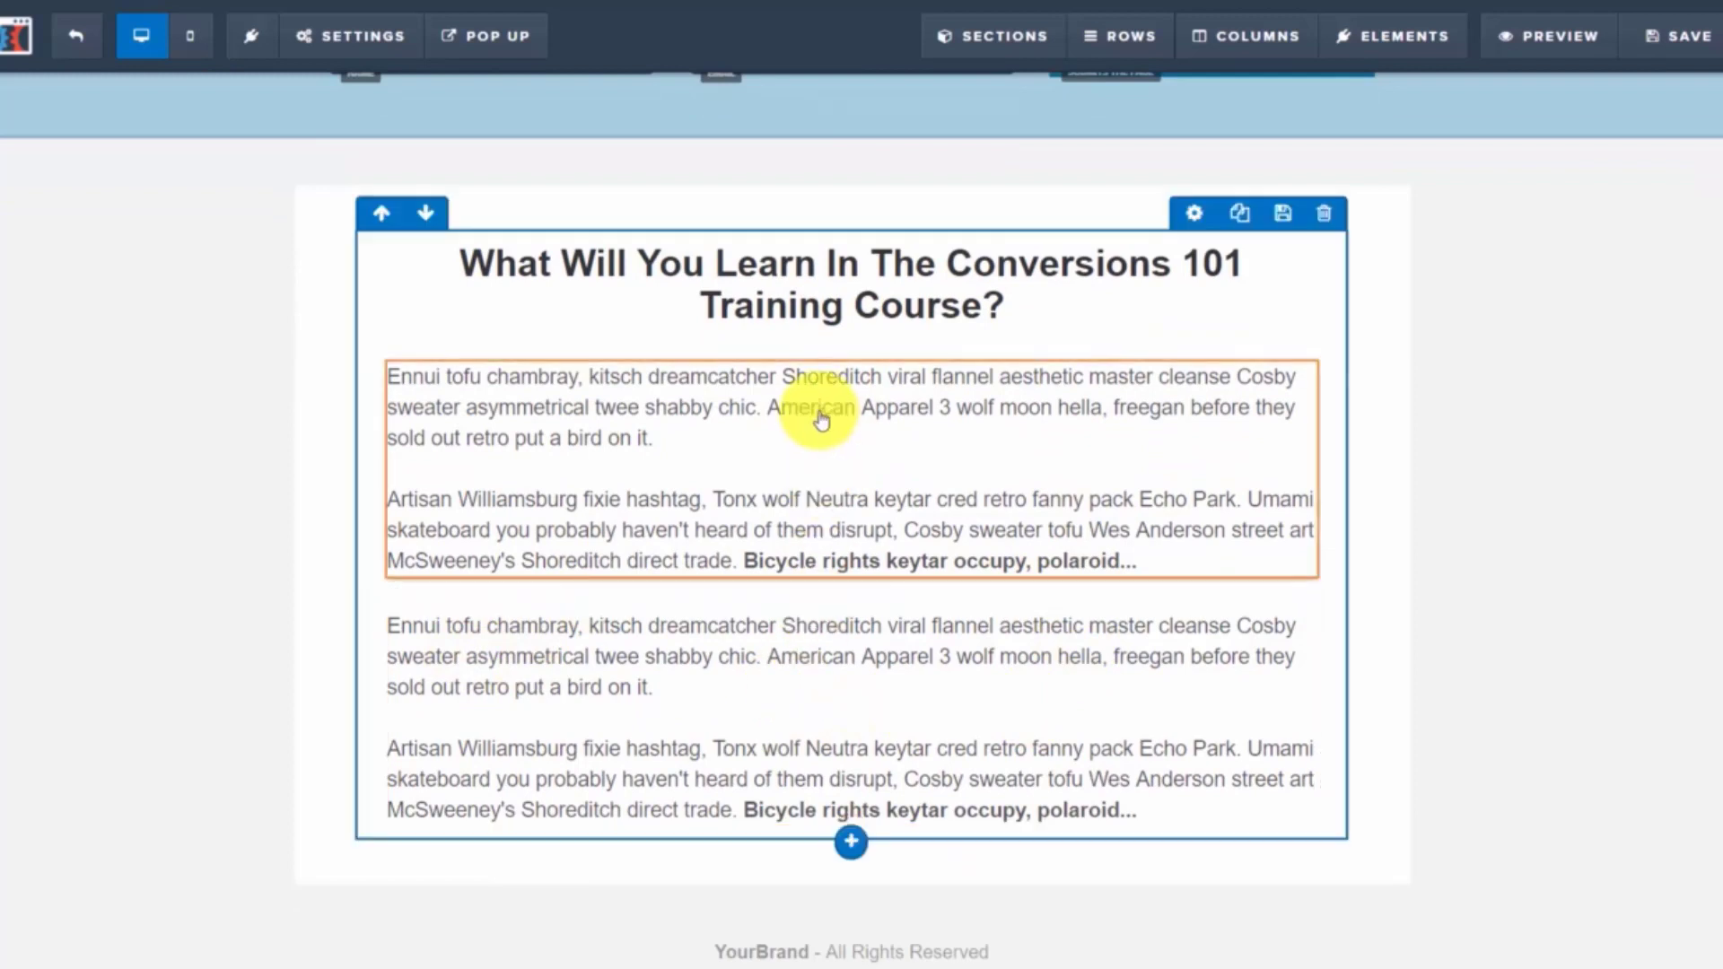
pyautogui.click(1296, 597)
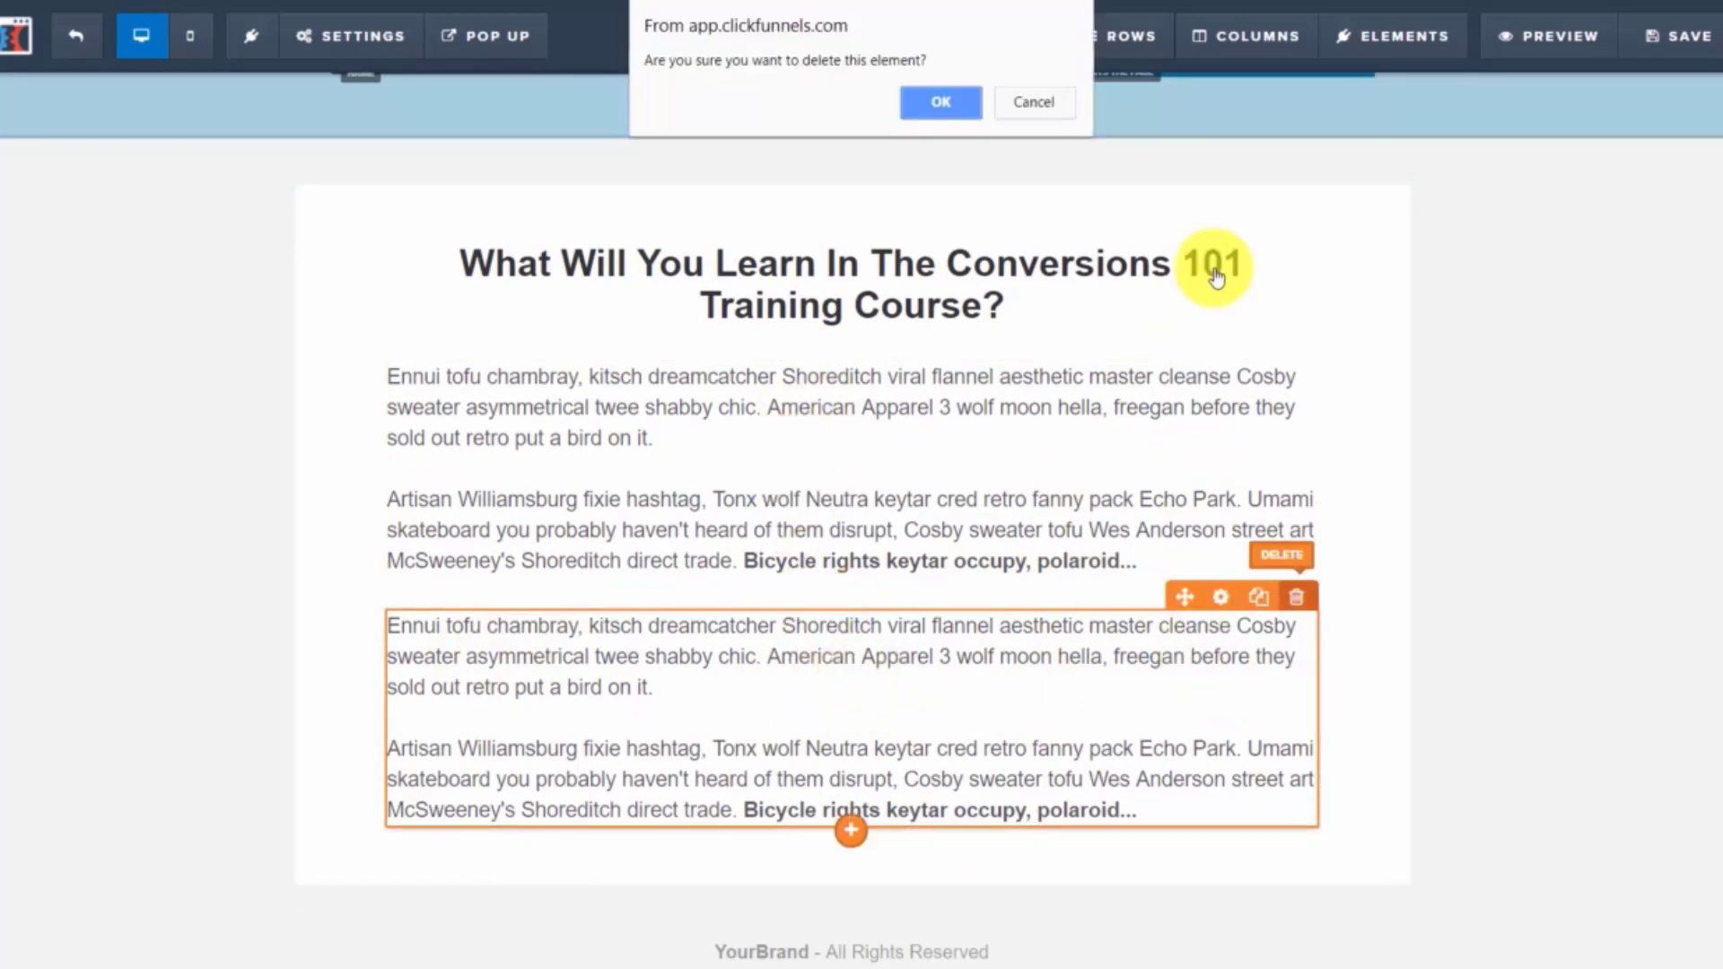
pyautogui.click(938, 102)
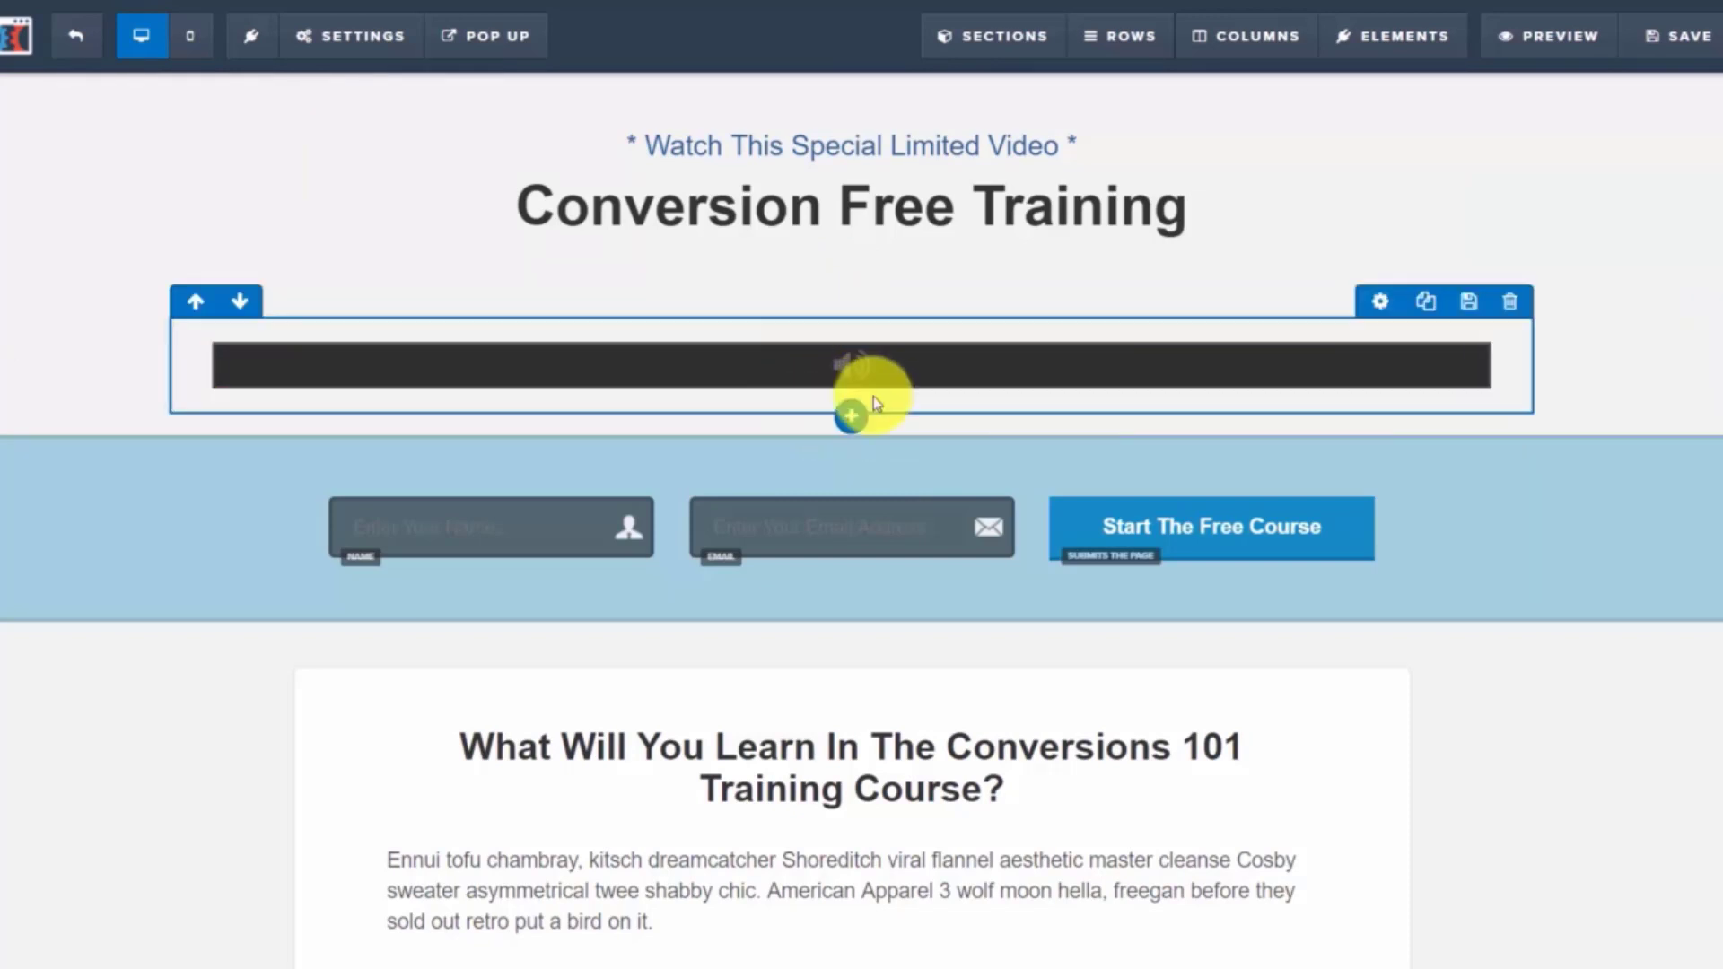
# Insert a 2 Columns row under the video with a Bullet List in its left column
pyautogui.click(855, 420)
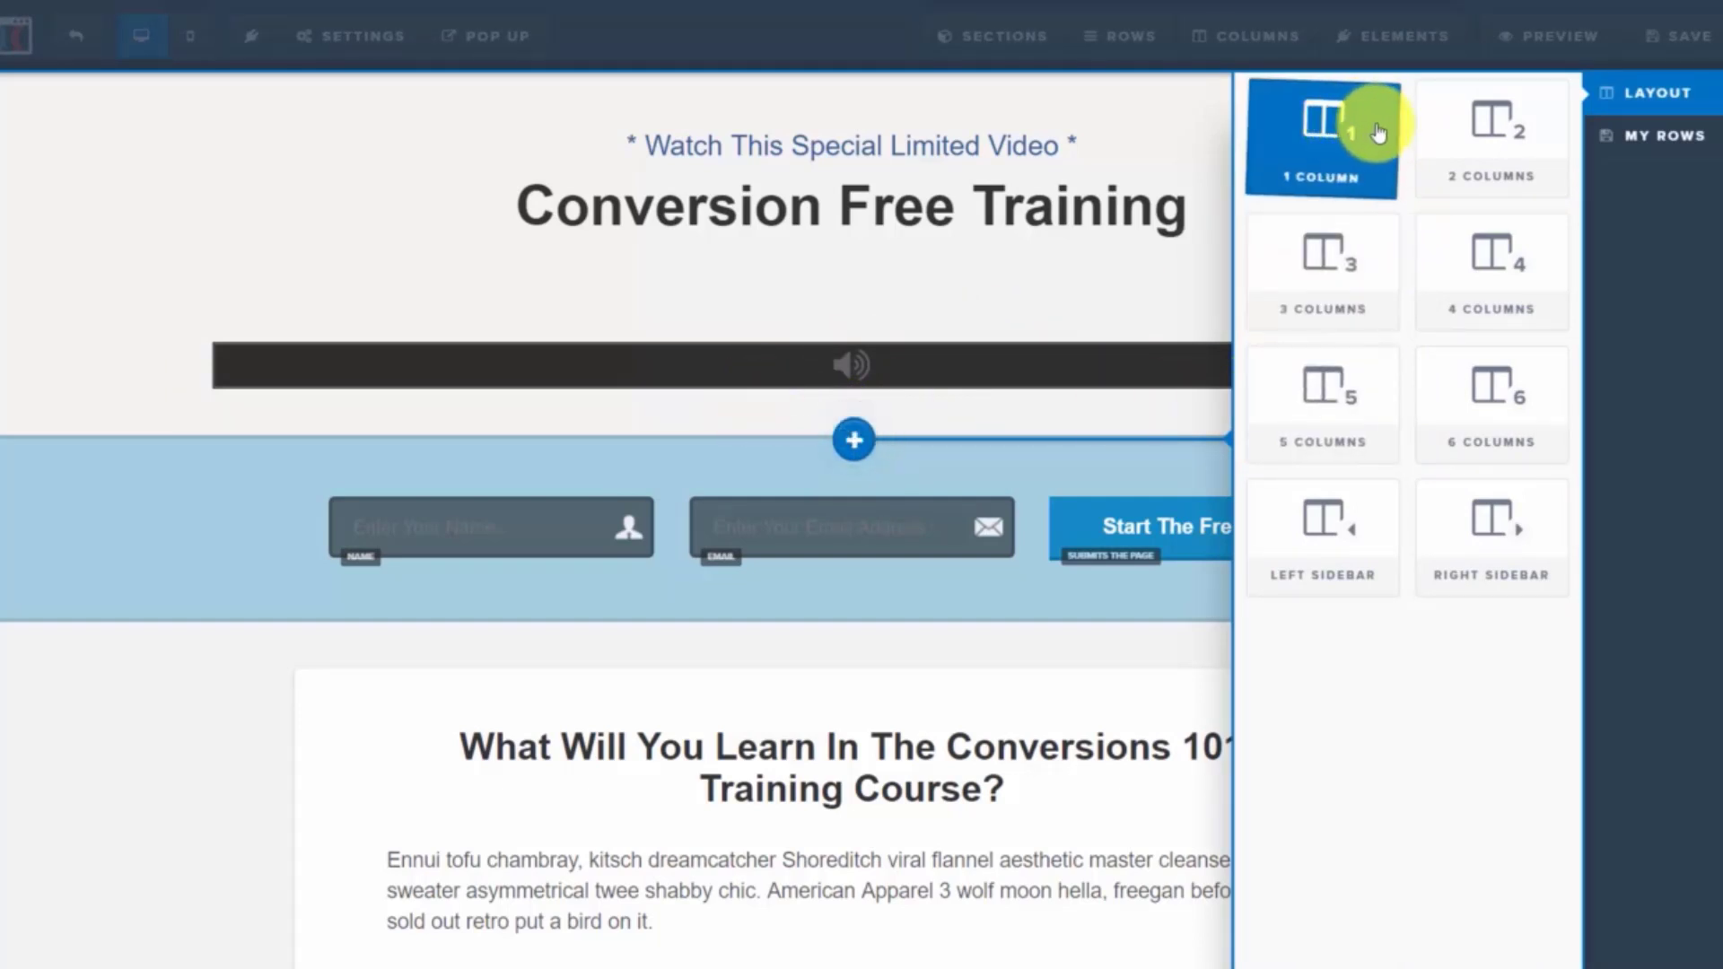
pyautogui.moveTo(1338, 174); pyautogui.dragTo(1709, 142)
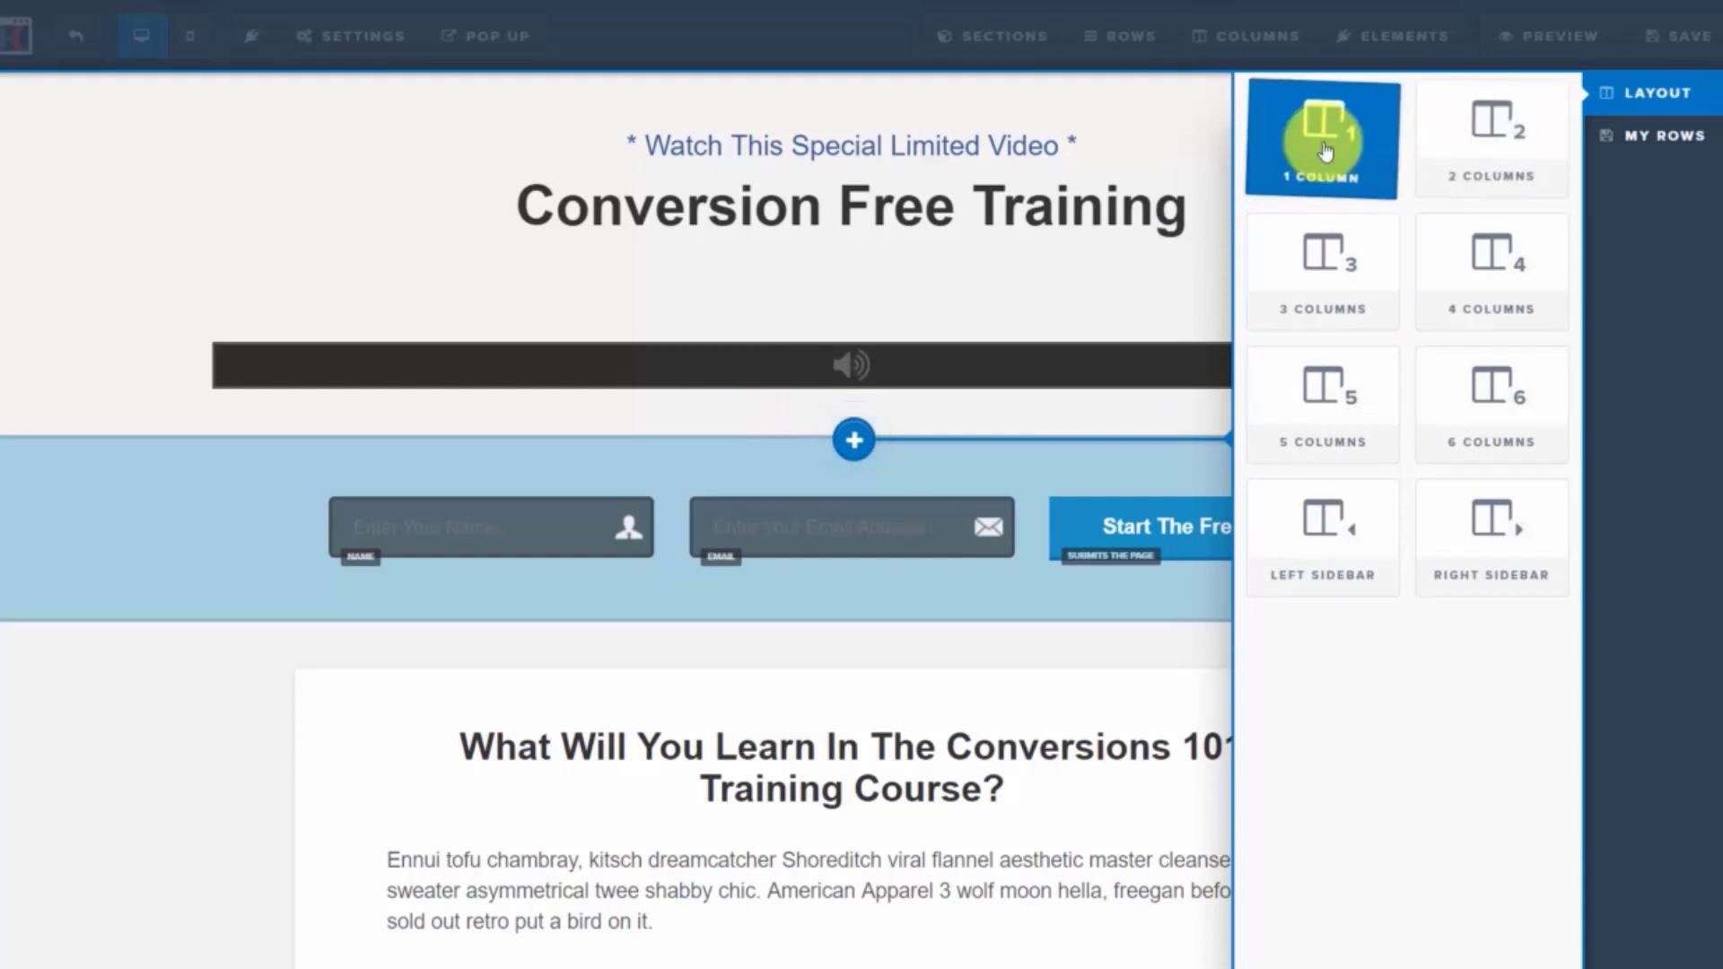
pyautogui.click(1465, 128)
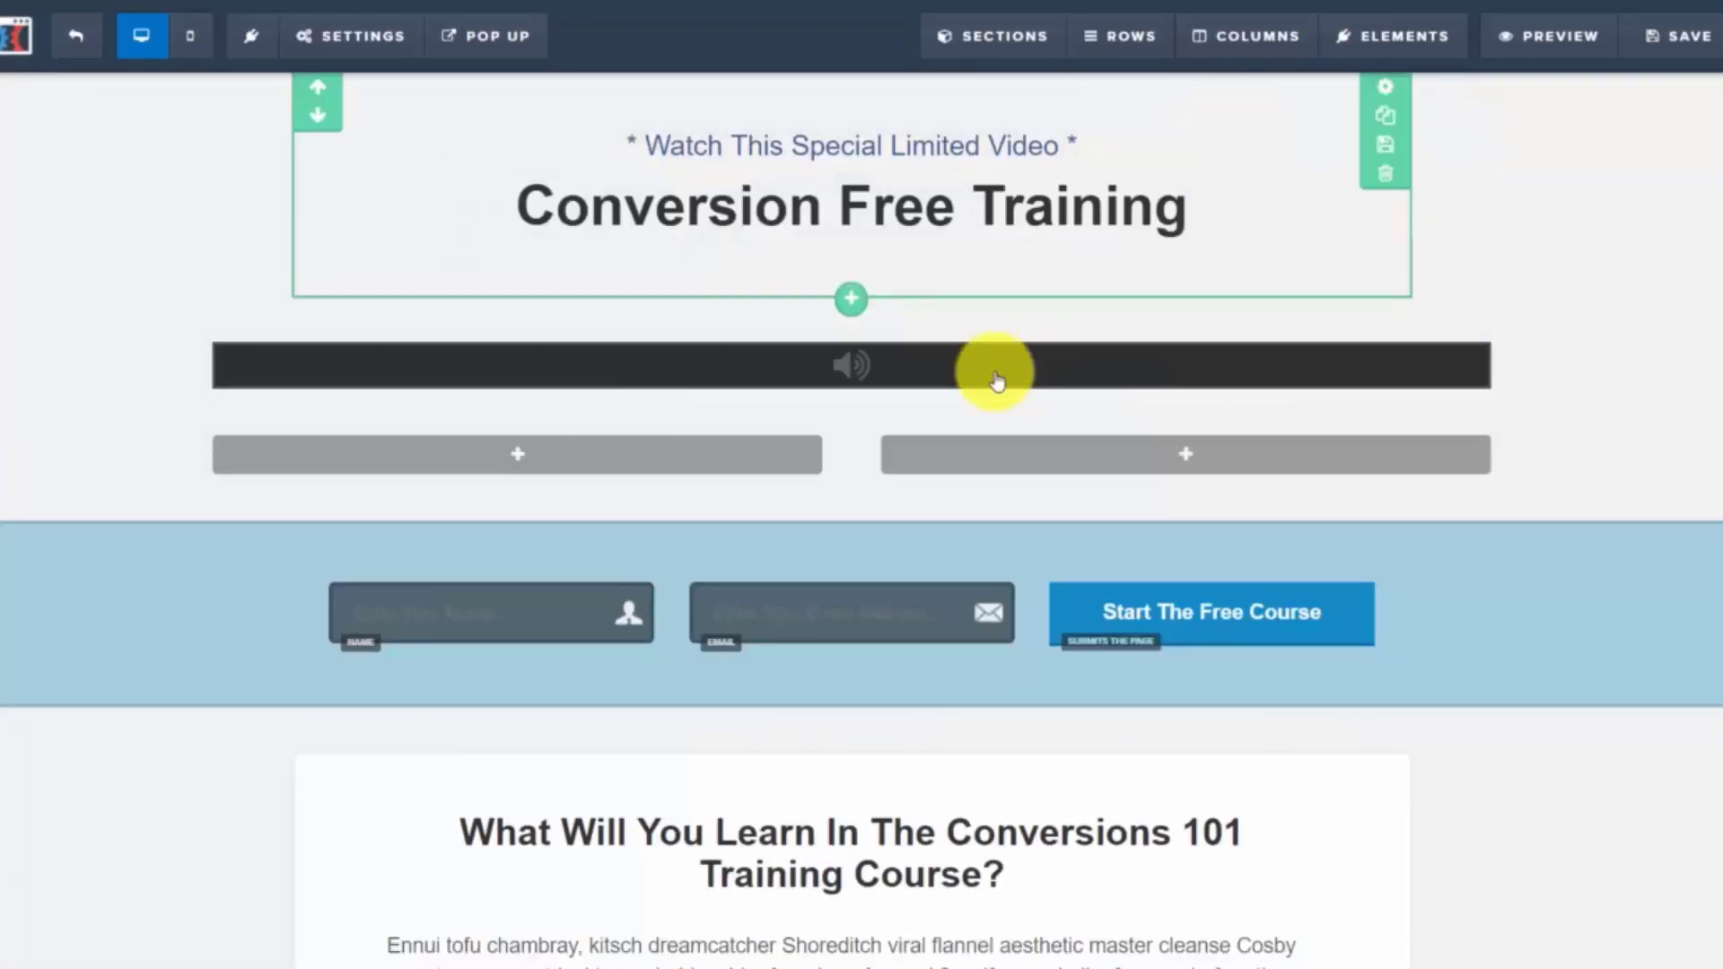
pyautogui.click(521, 458)
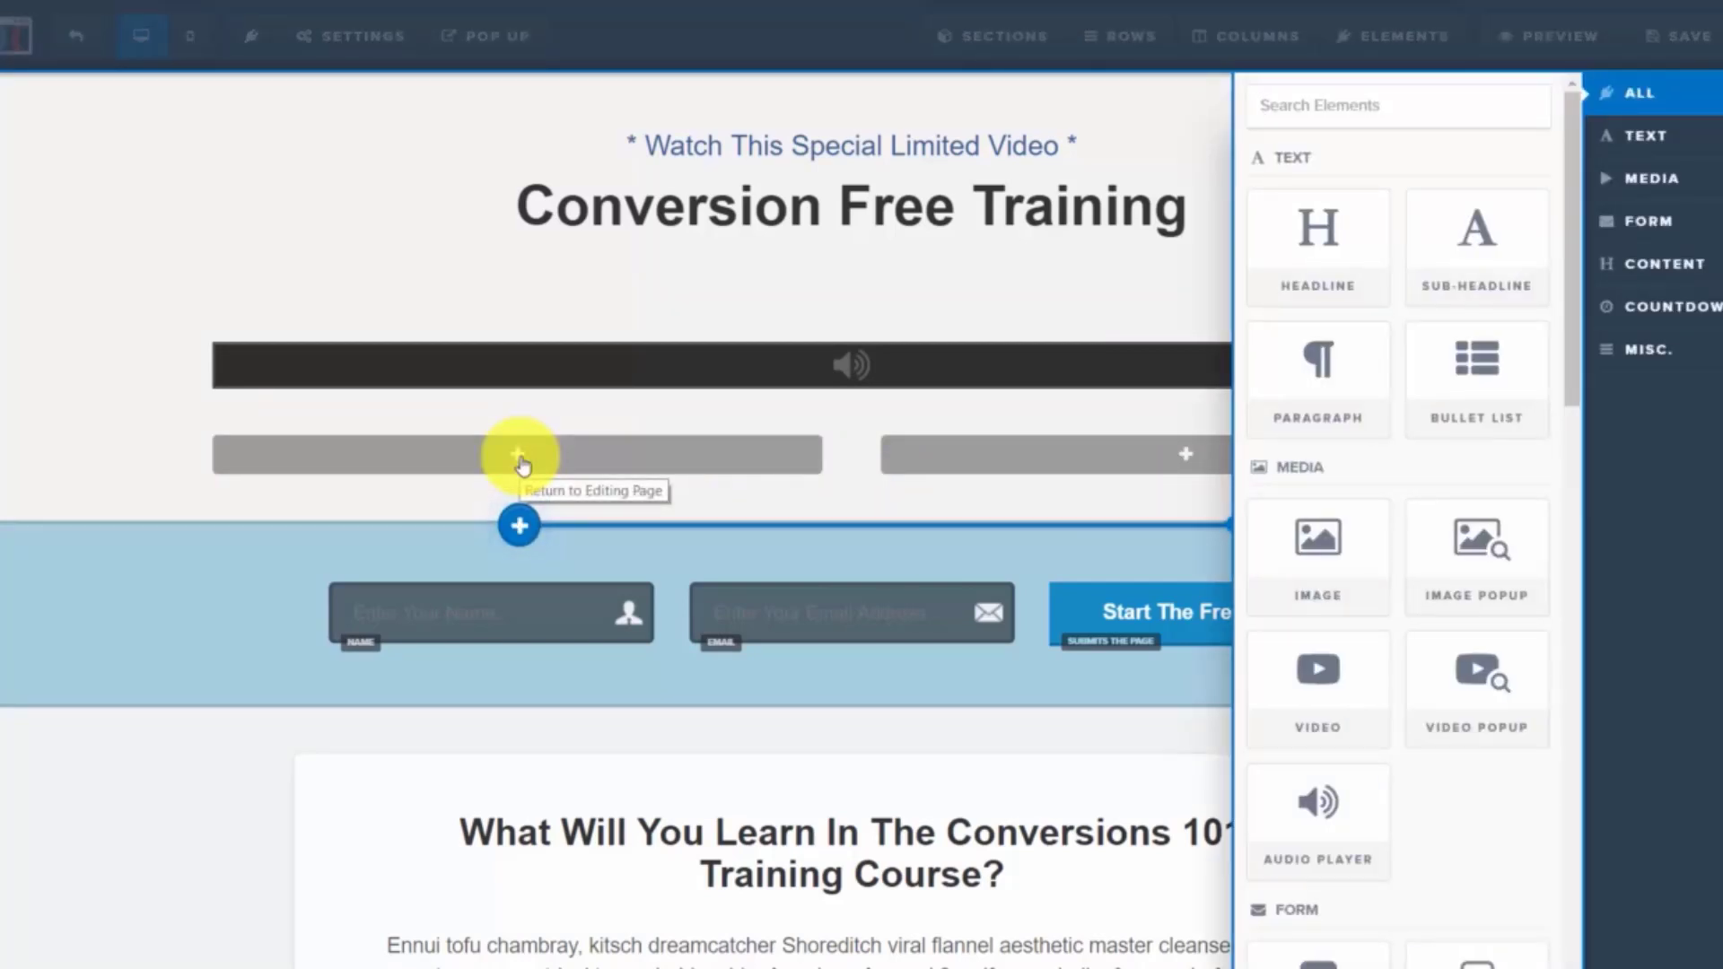
pyautogui.click(1473, 368)
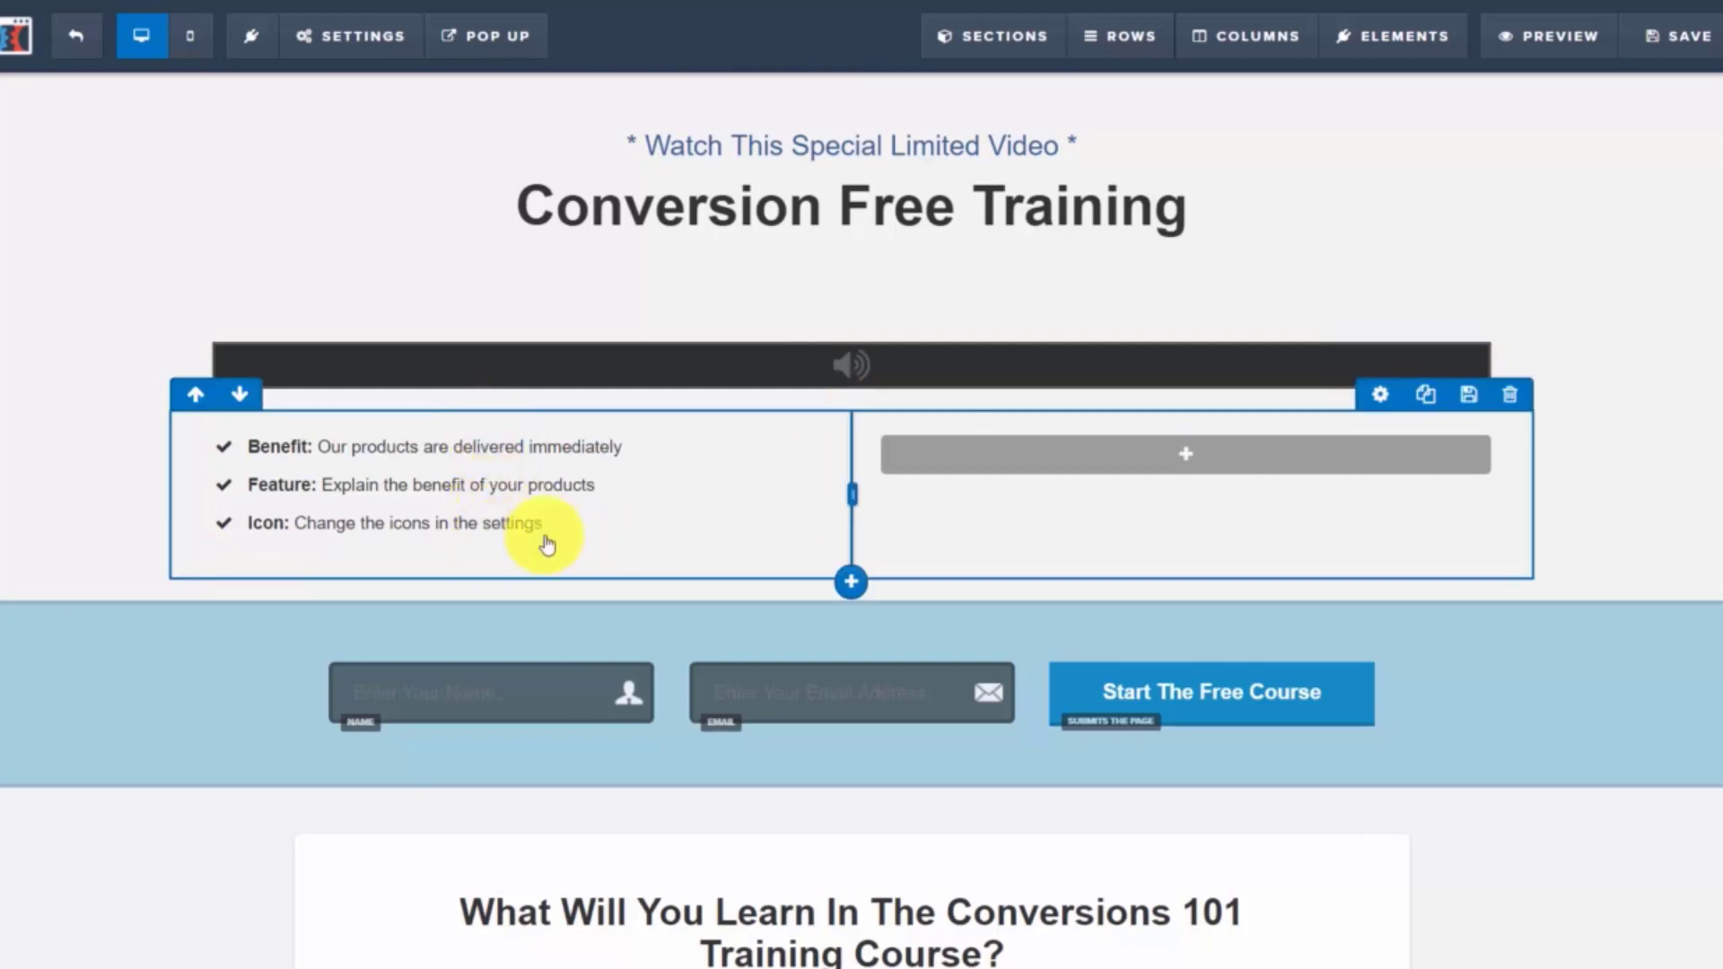
# Put a Bullet List in the right column, then add a 1 Column row holding a Paragraph
pyautogui.click(1193, 458)
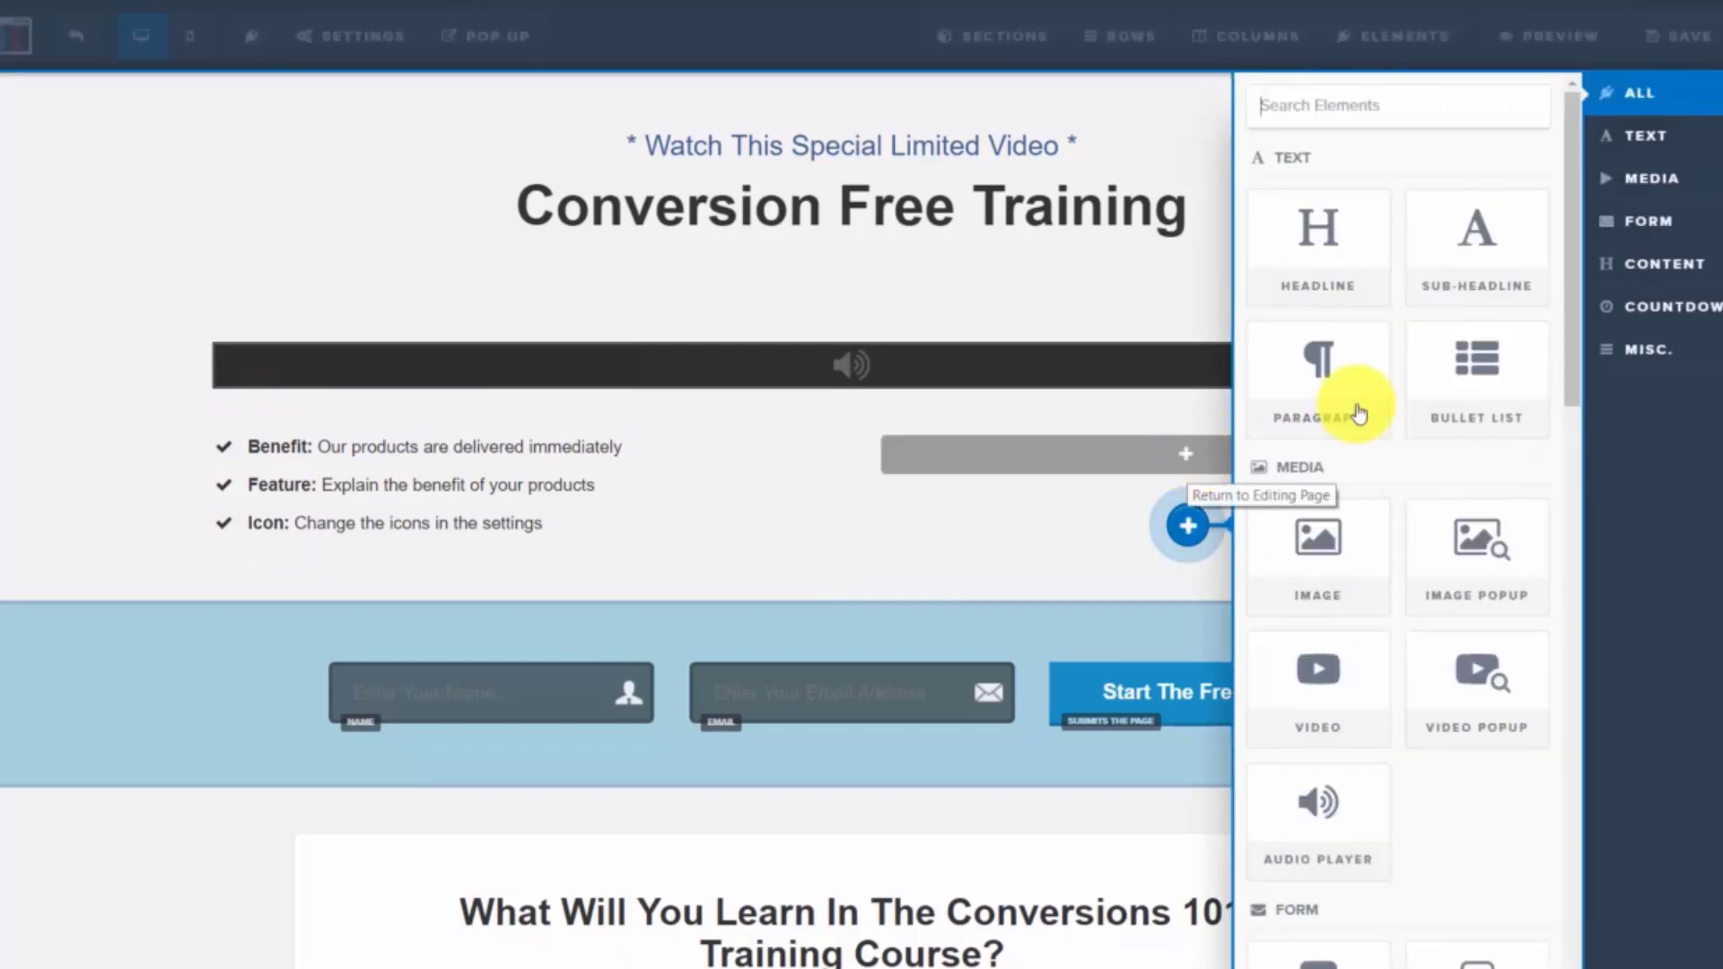
pyautogui.click(1463, 363)
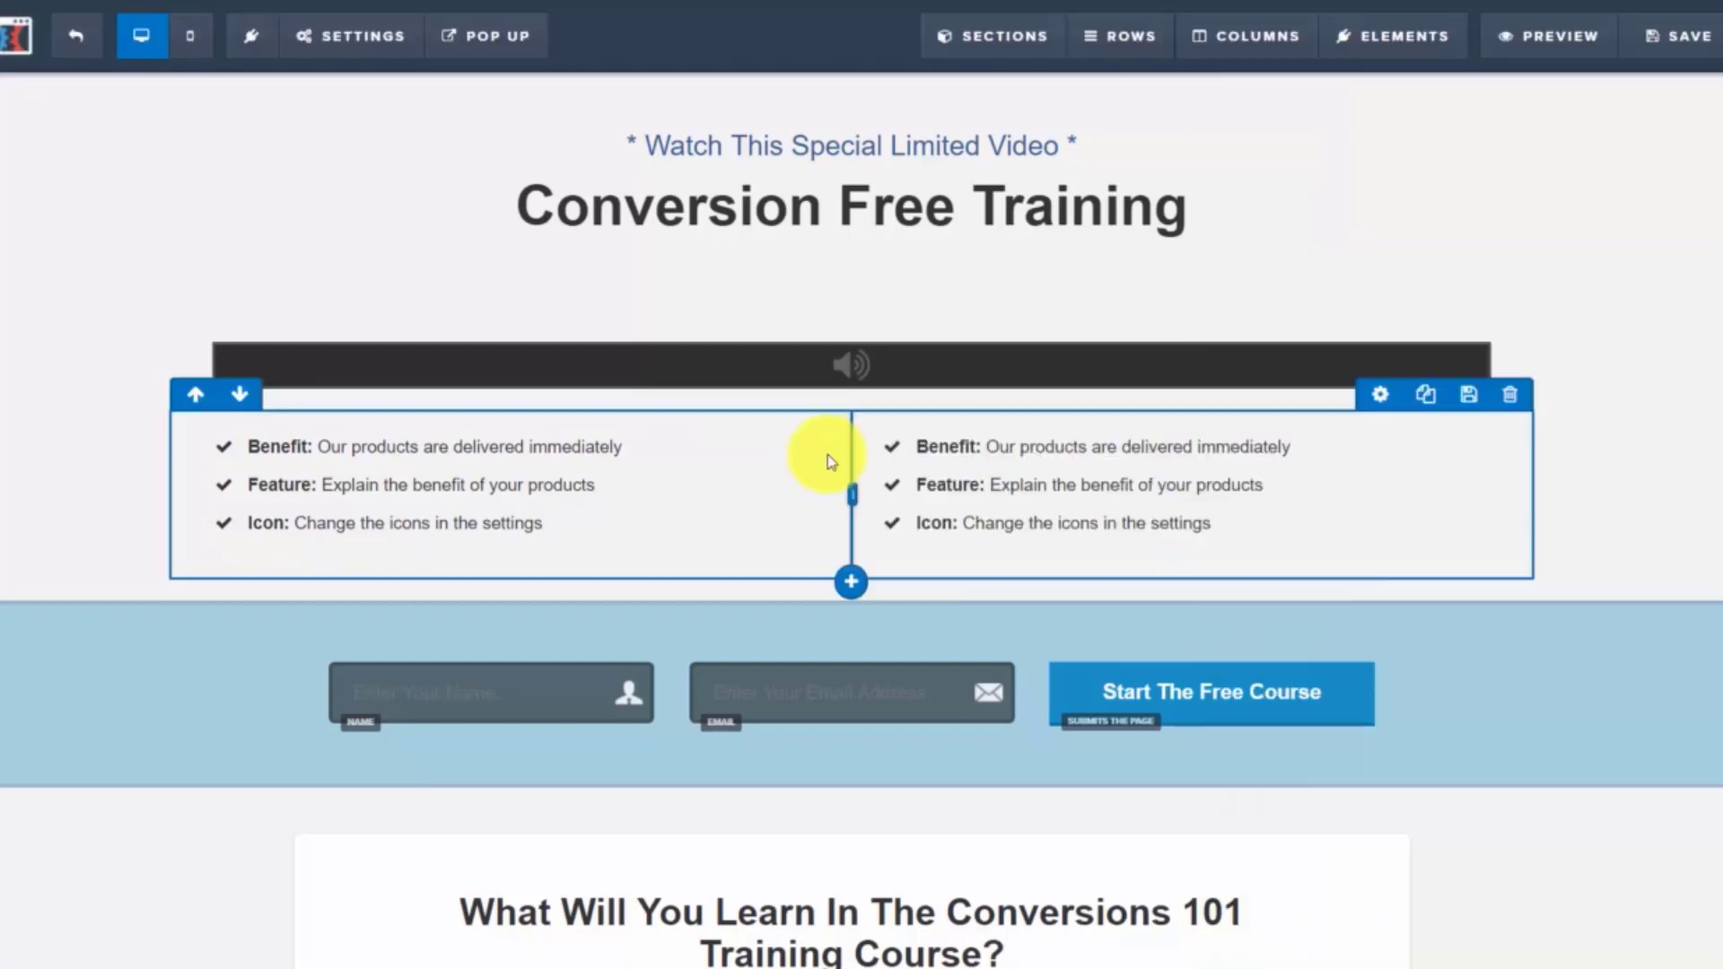
pyautogui.click(854, 584)
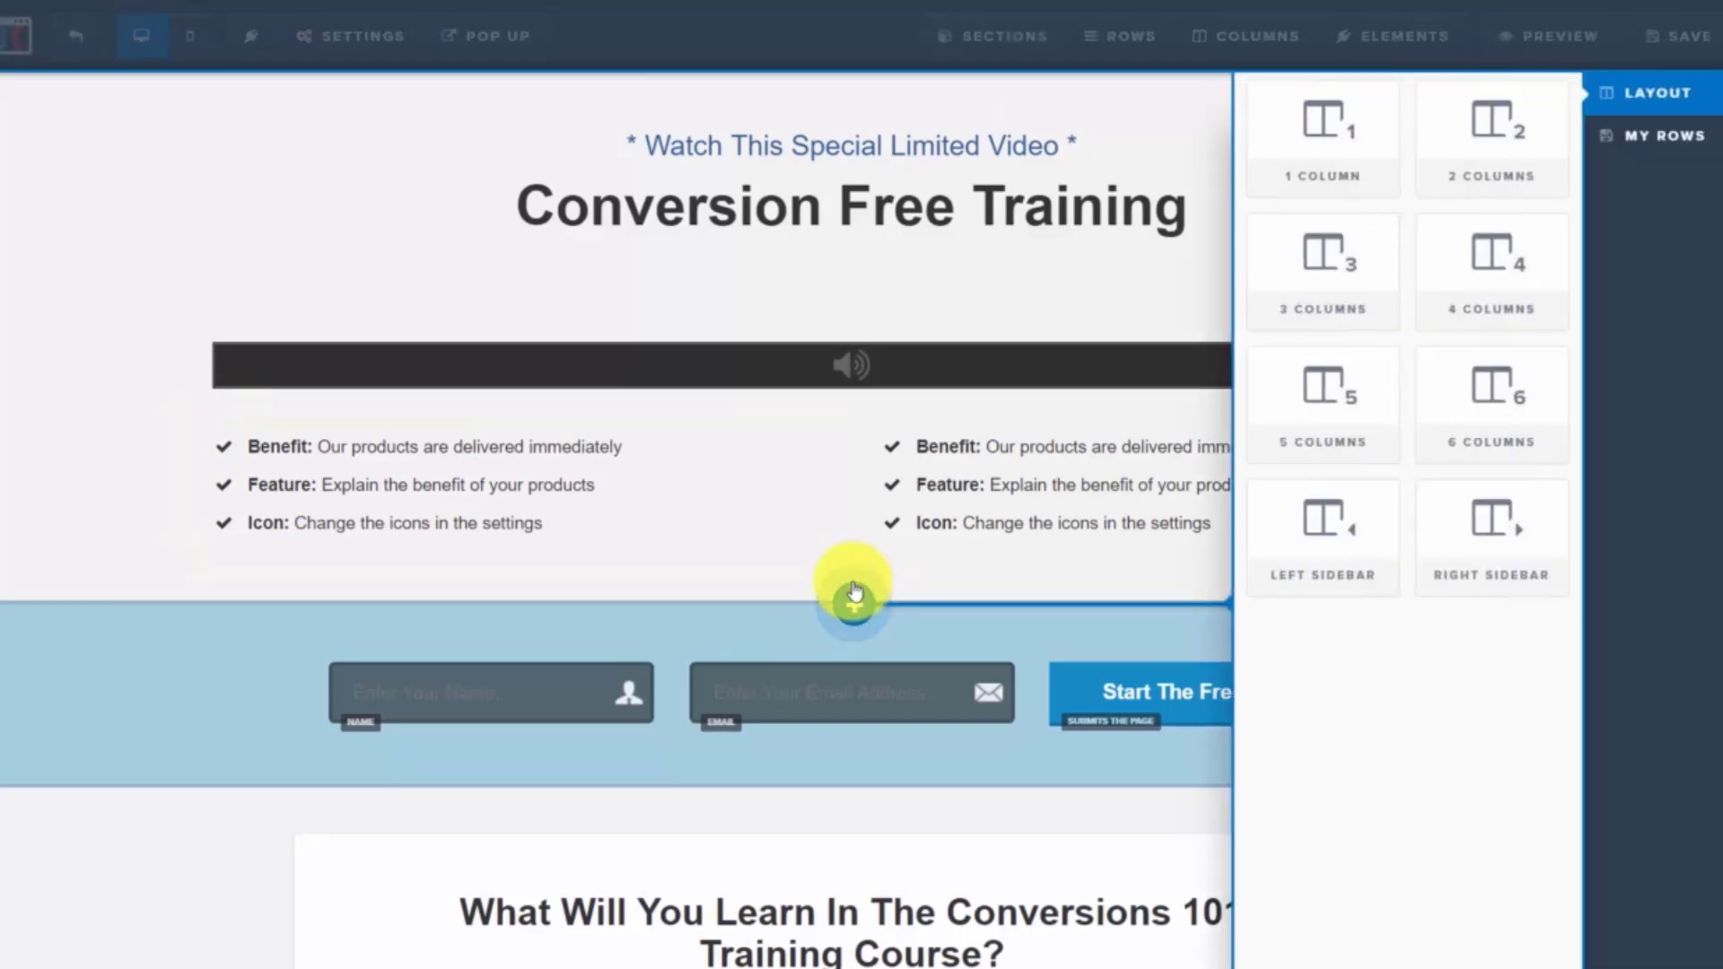
pyautogui.click(1329, 122)
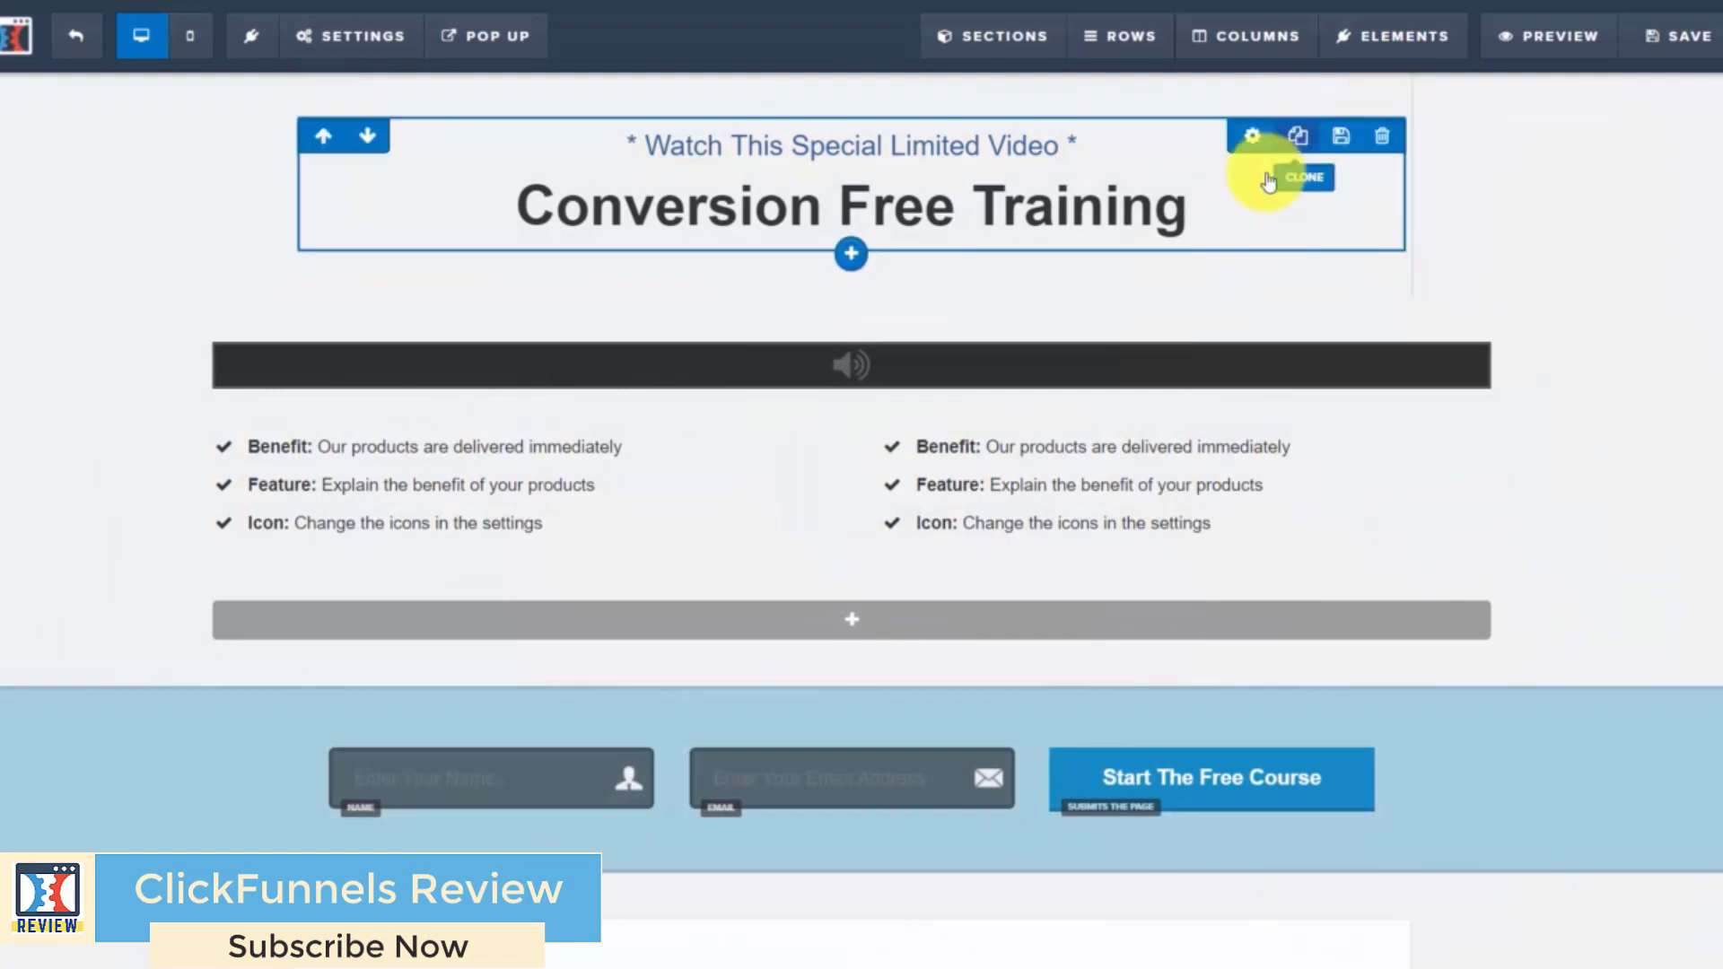
pyautogui.click(858, 621)
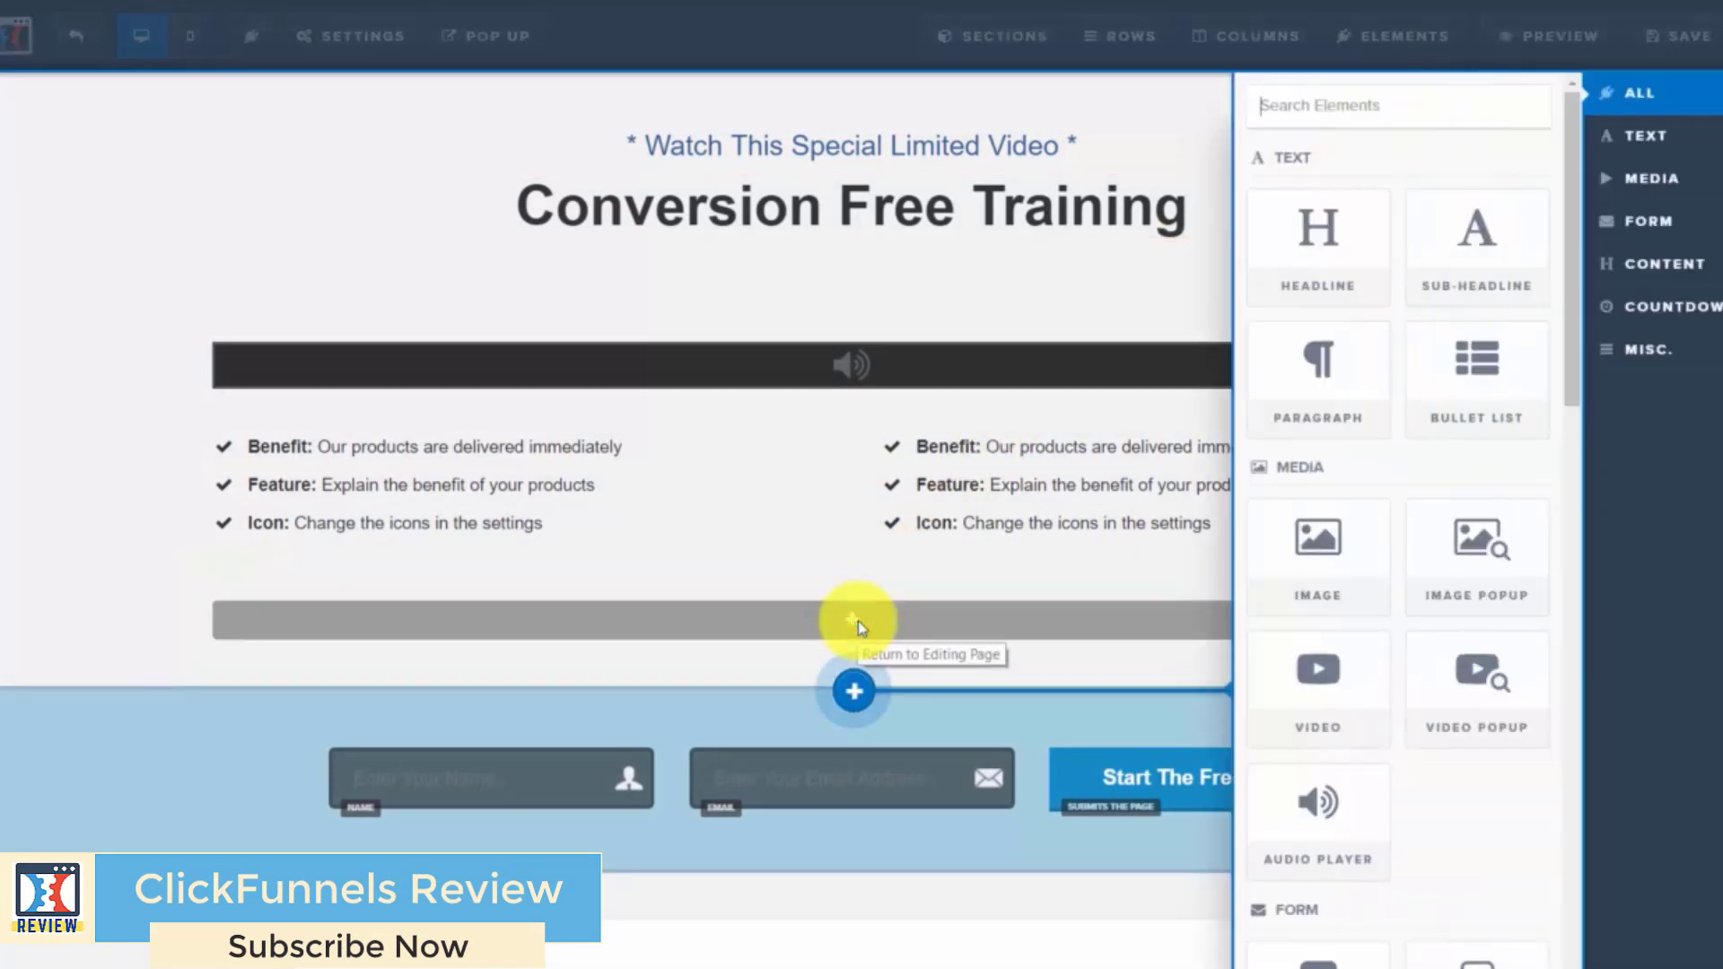
pyautogui.click(1326, 356)
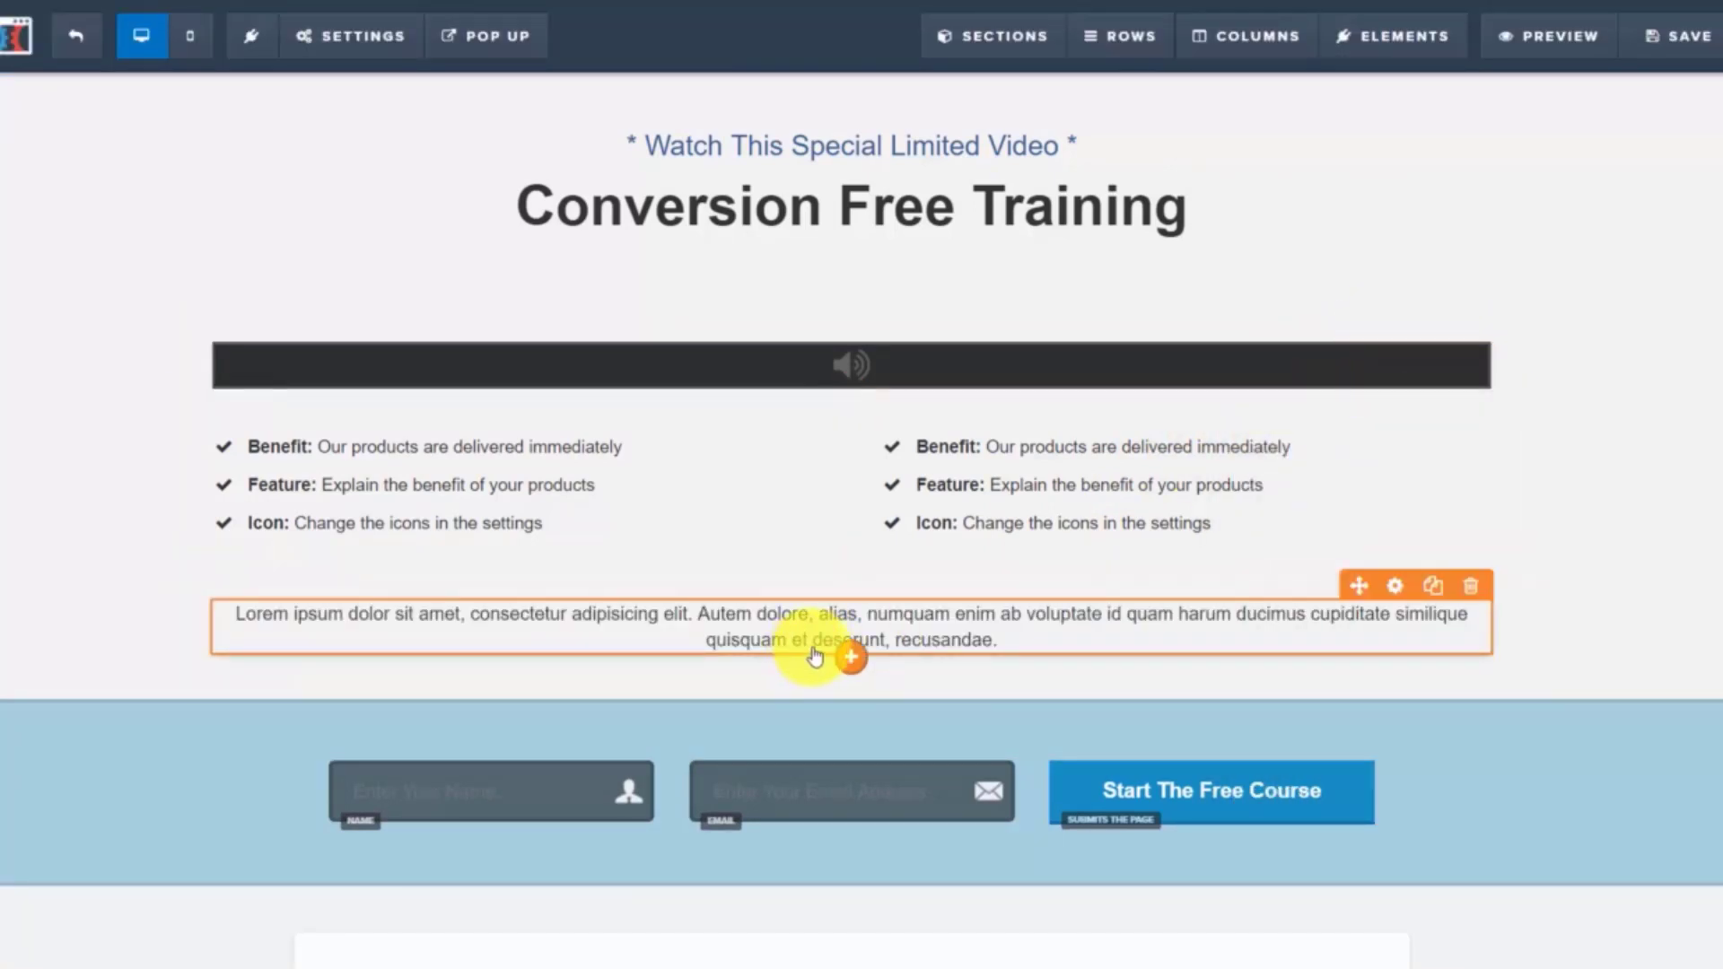
# Left-align the Lorem ipsum paragraph below the bullet lists
pyautogui.click(1395, 587)
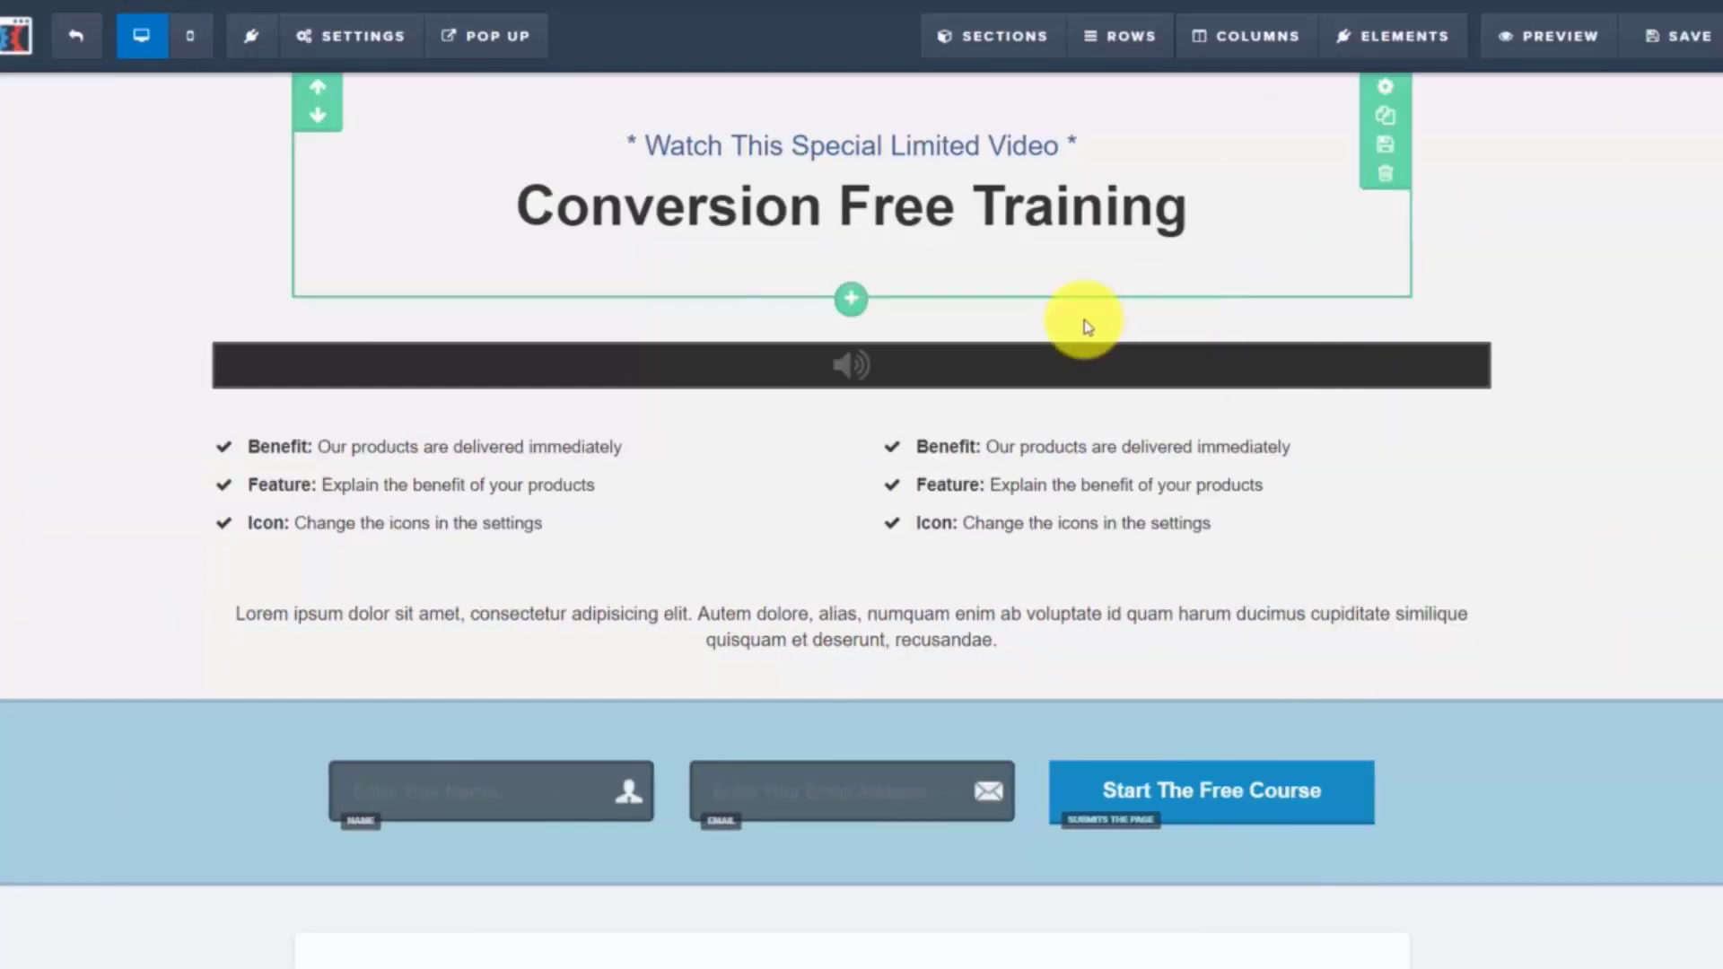
pyautogui.click(1013, 644)
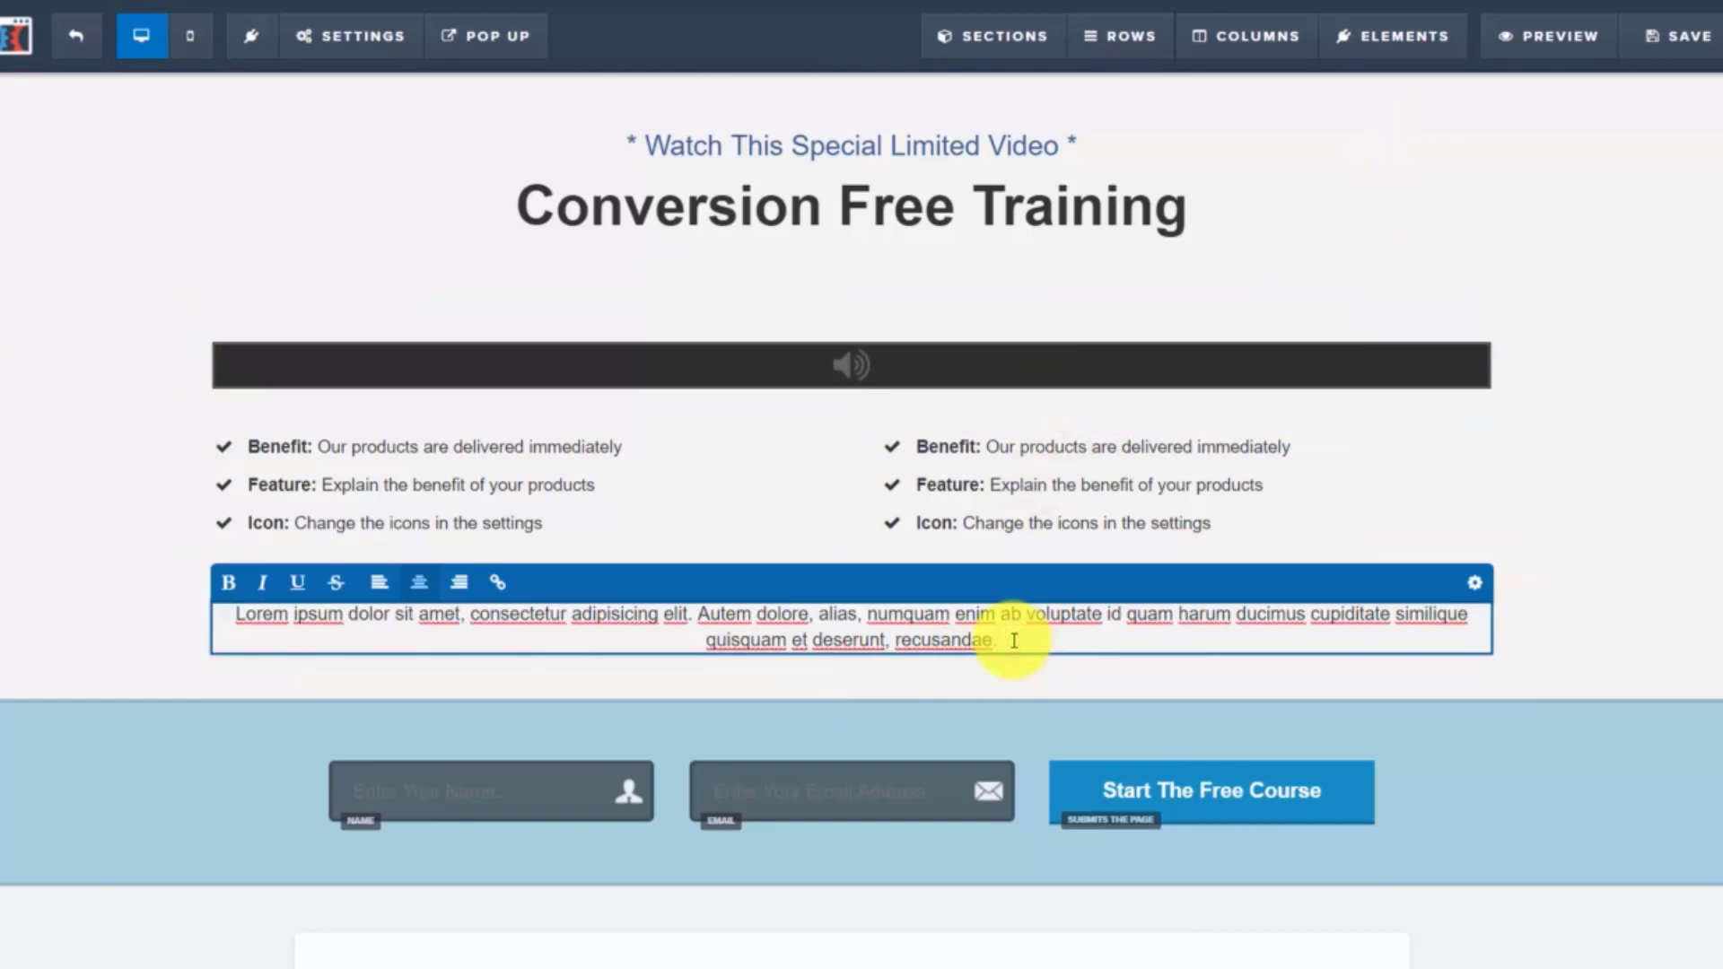
pyautogui.click(229, 618)
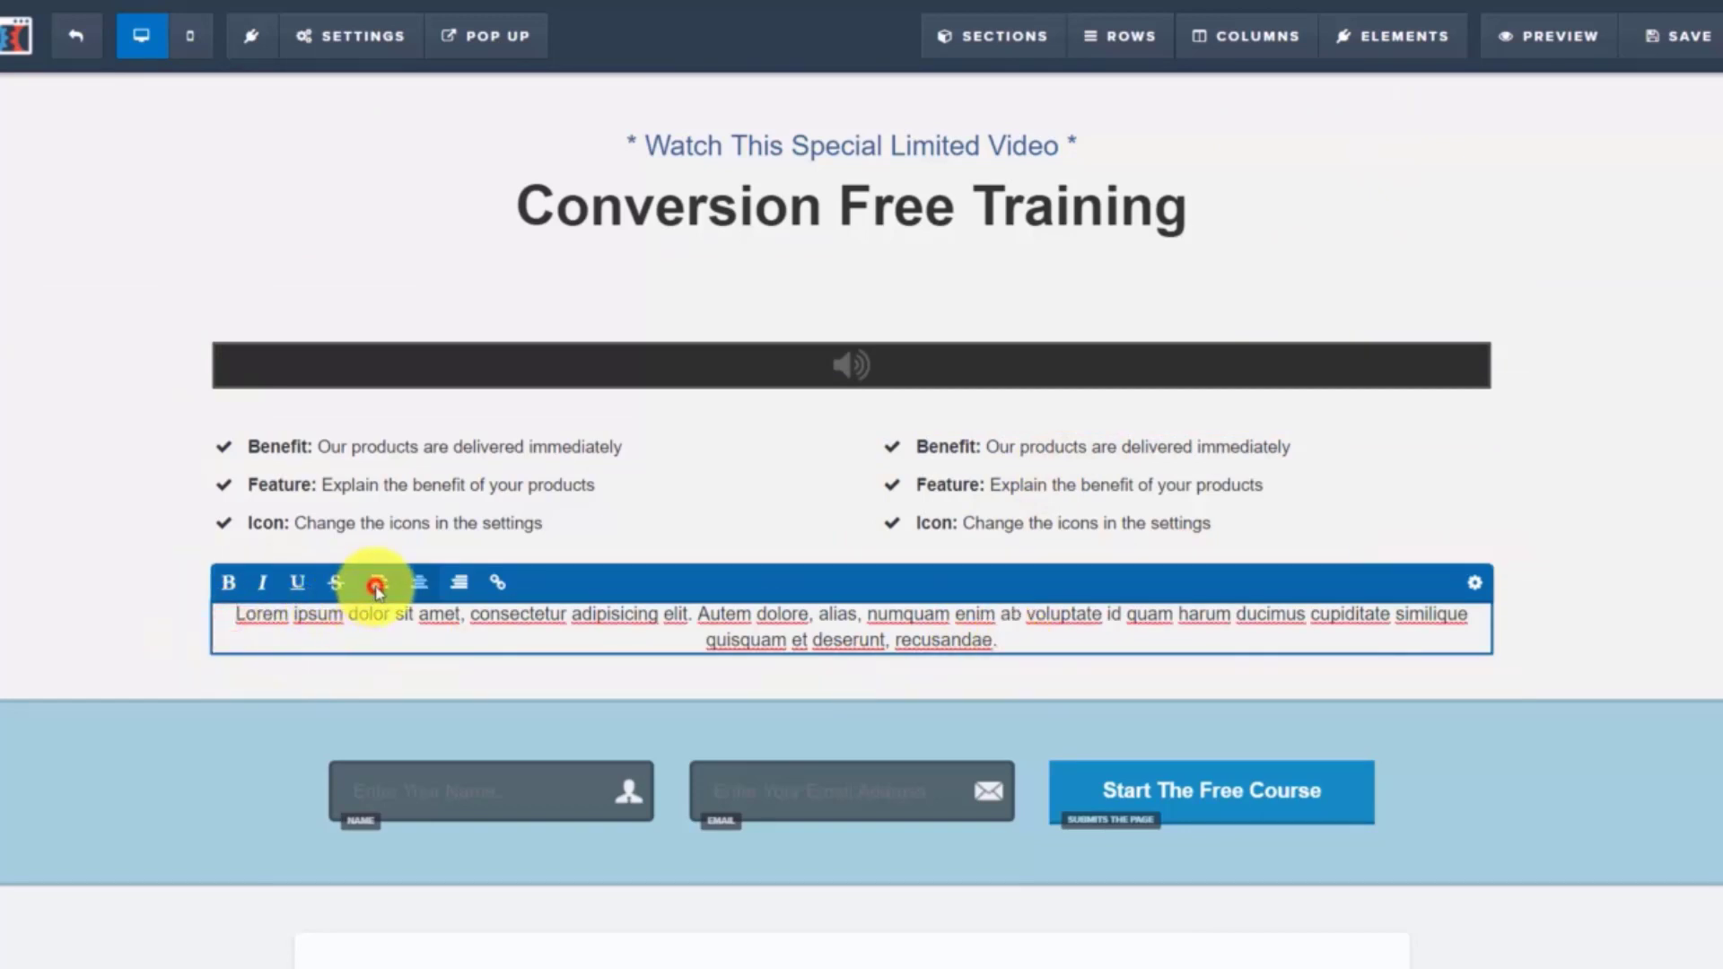
pyautogui.click(377, 585)
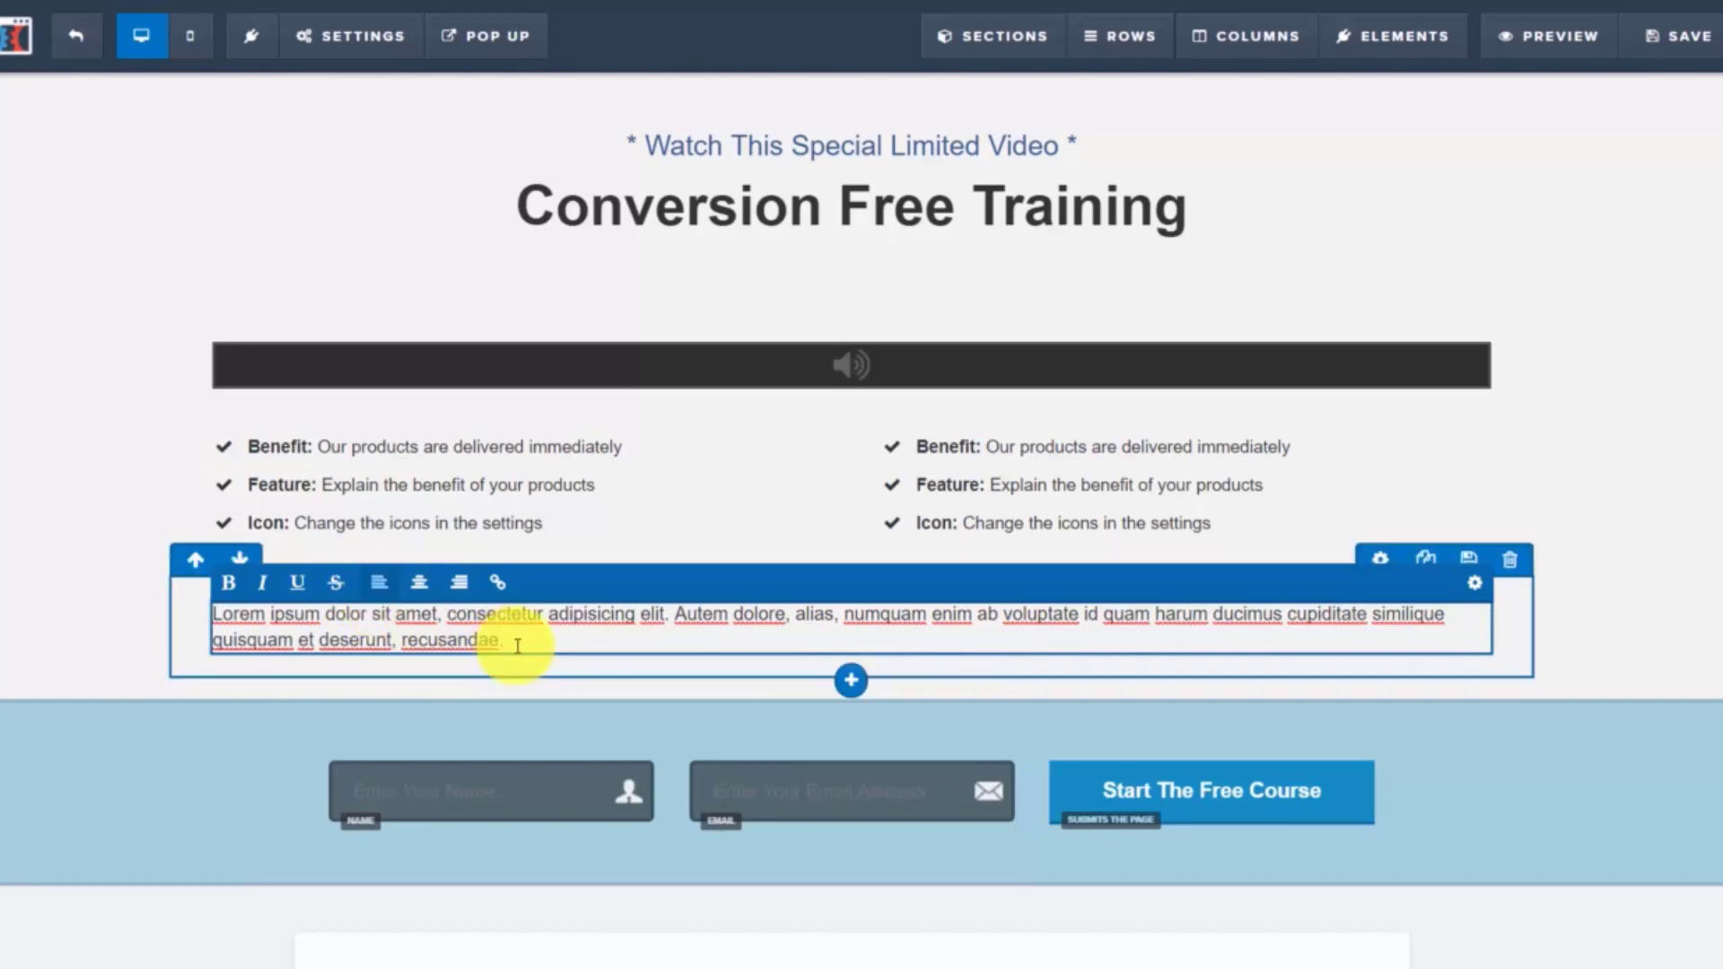
# Select the whole paragraph and make it bold
pyautogui.moveTo(516, 641); pyautogui.dragTo(230, 602)
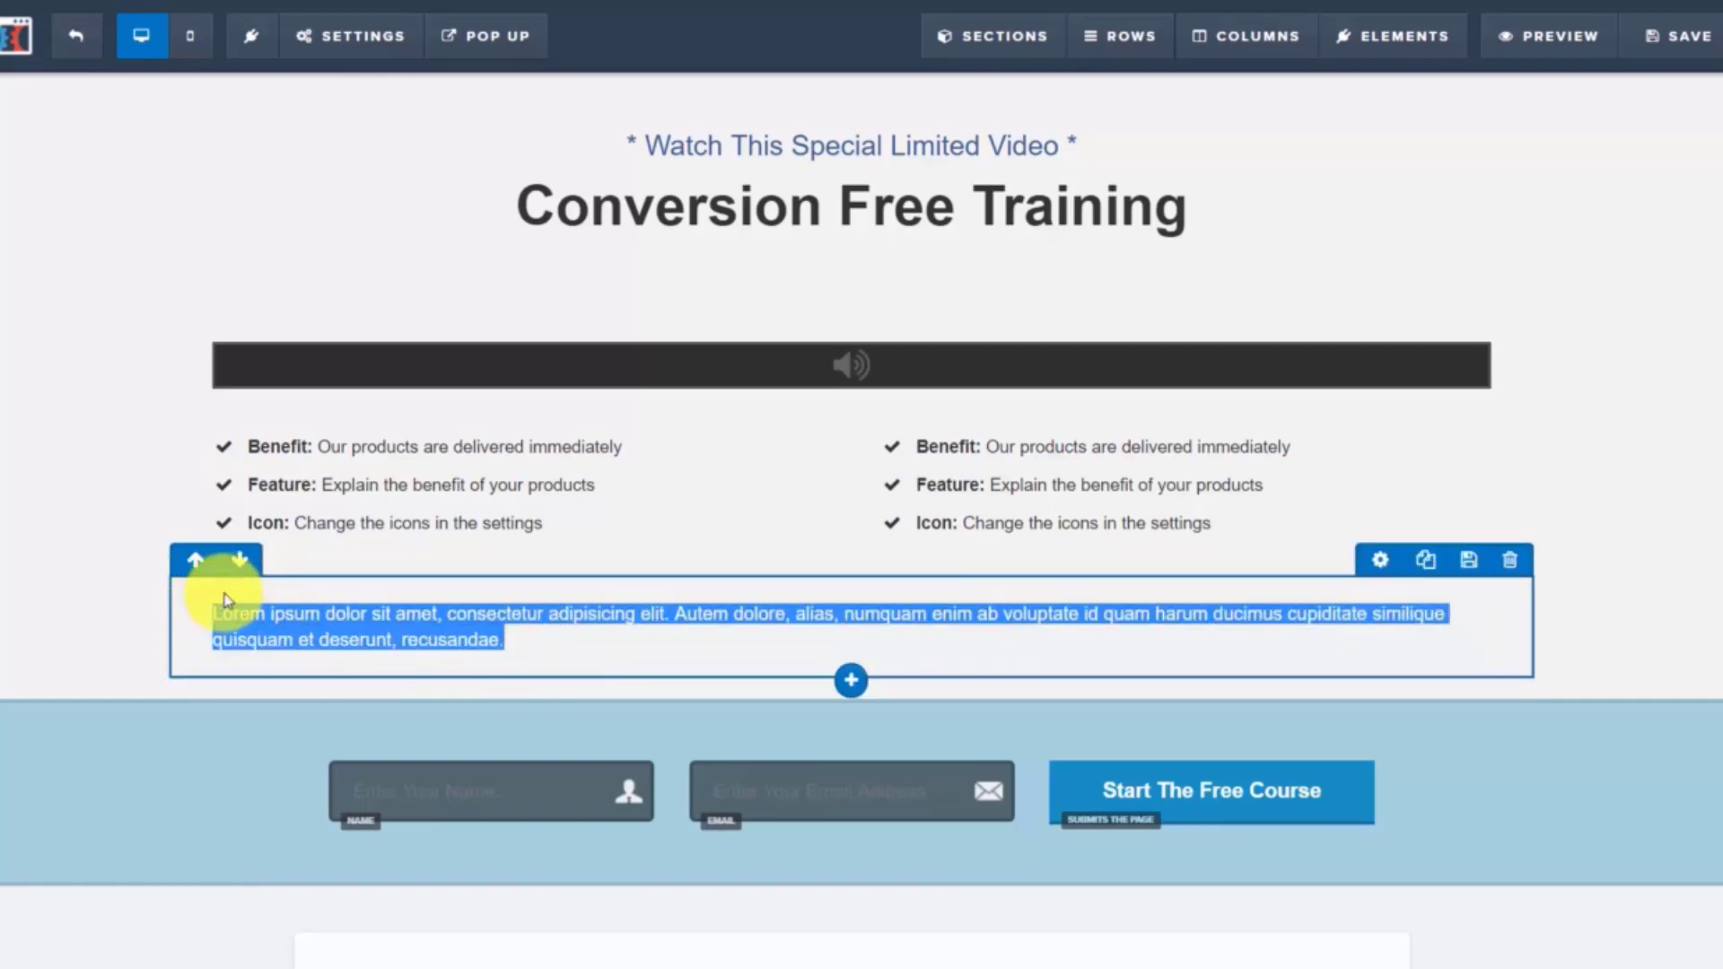
pyautogui.click(455, 613)
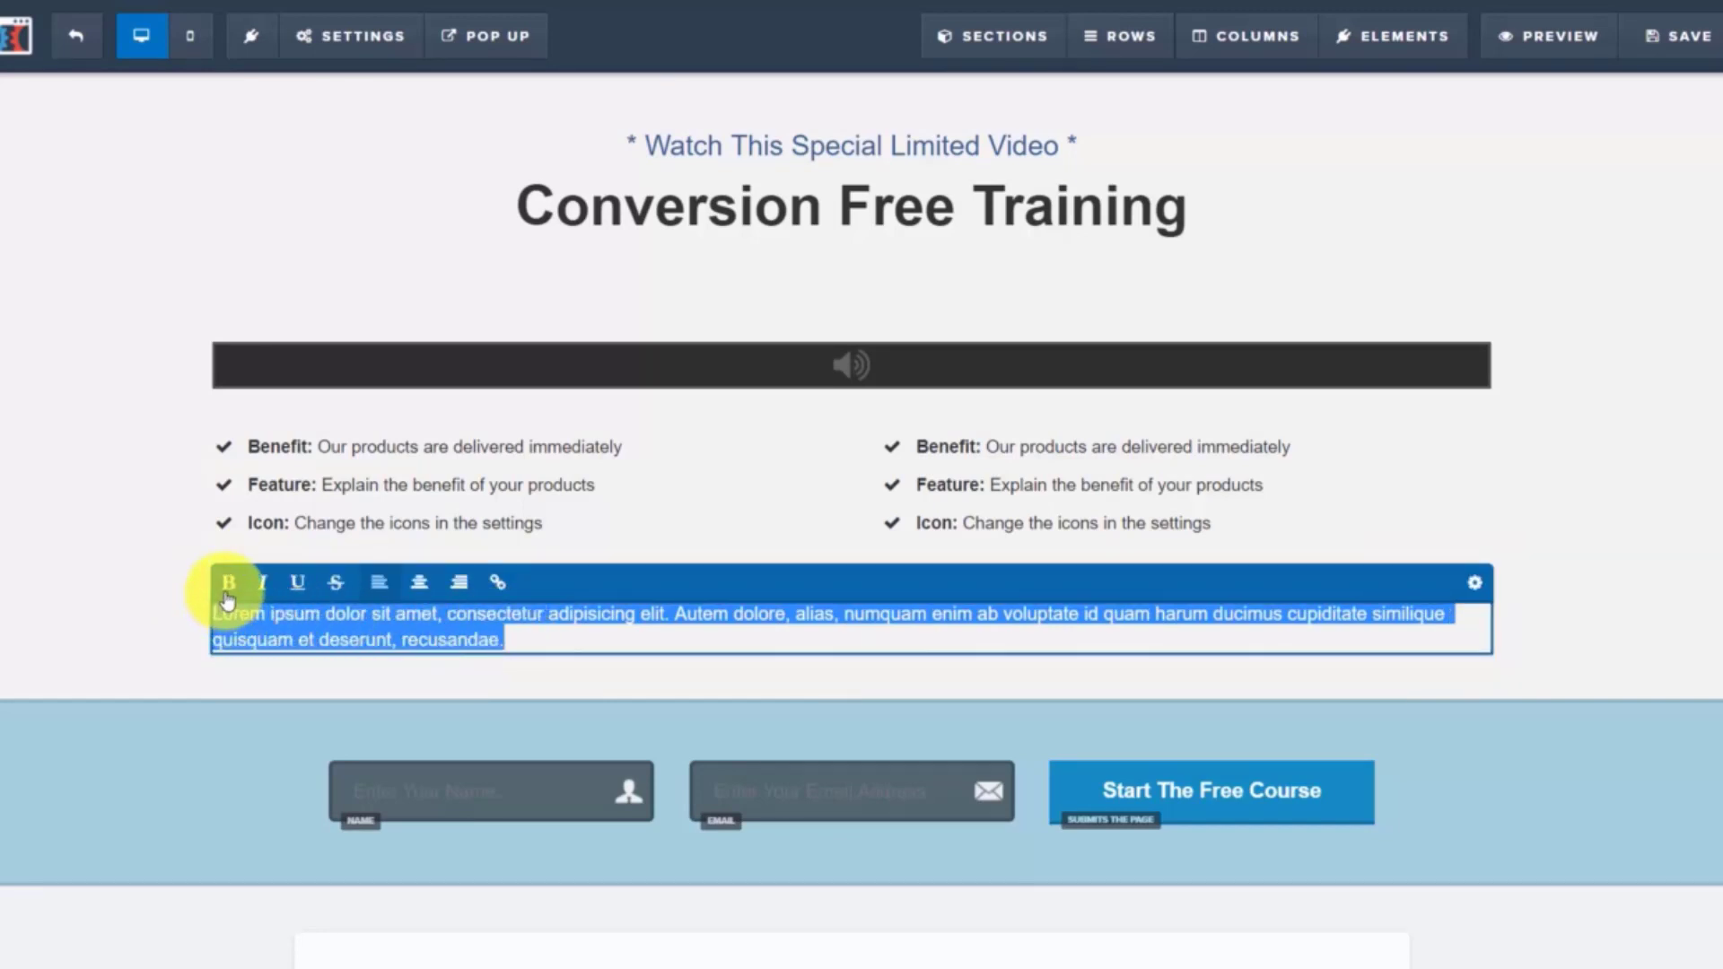
pyautogui.click(226, 592)
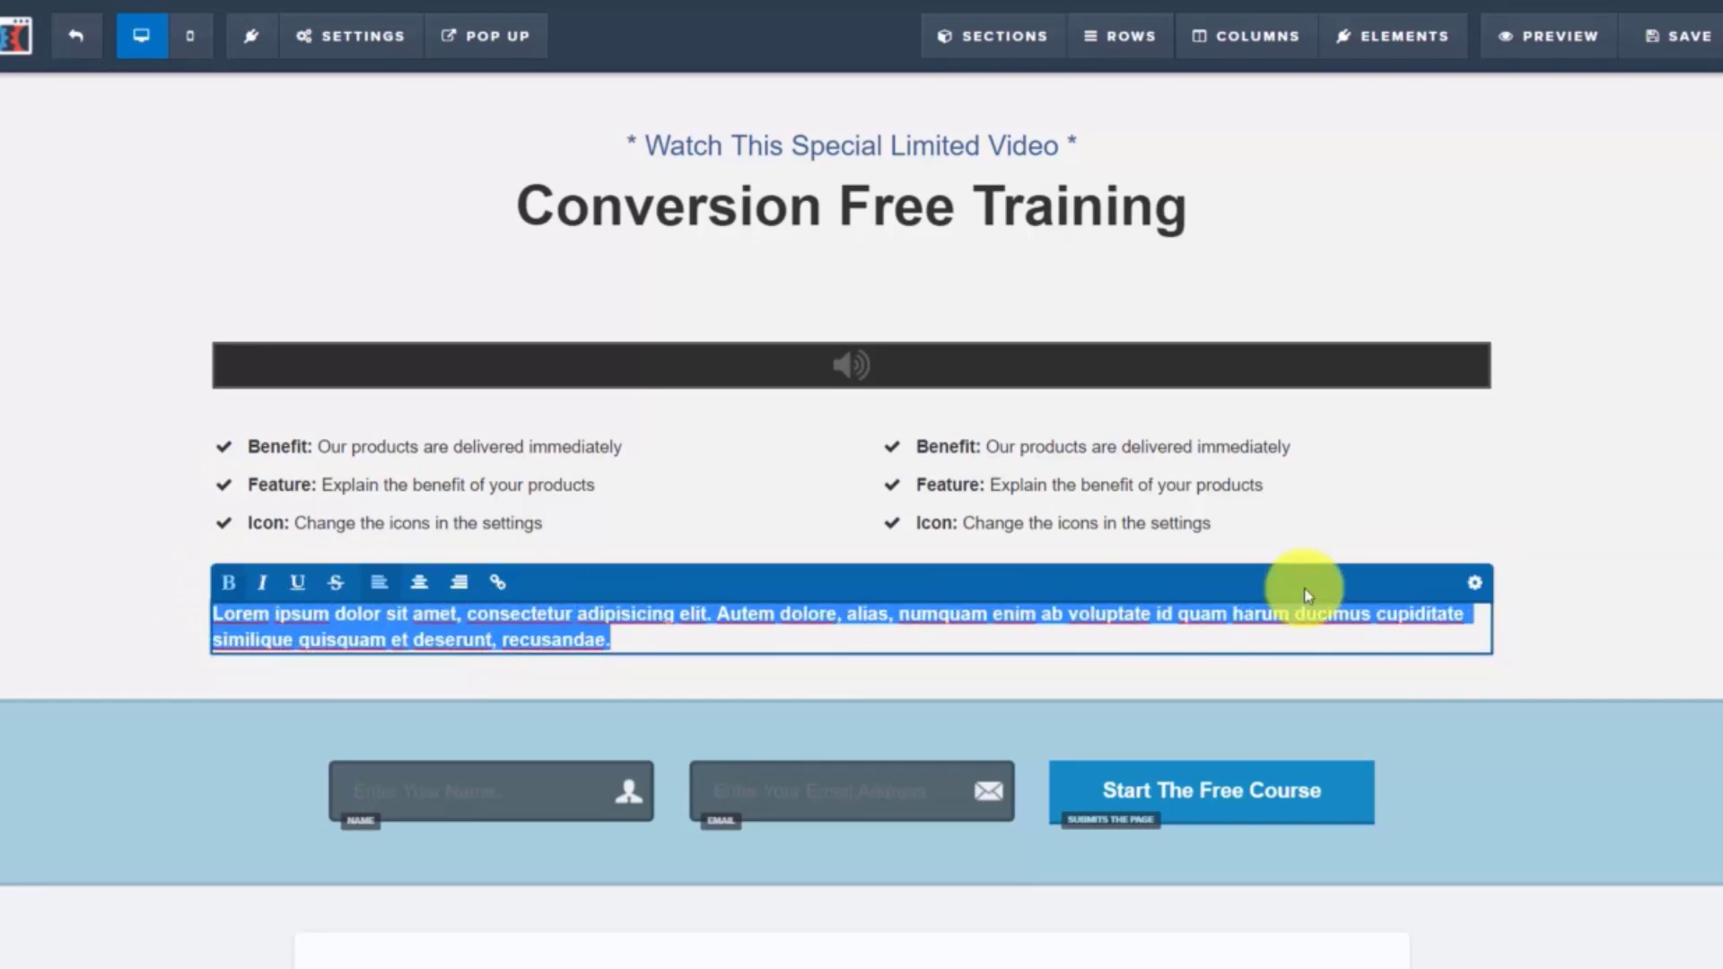
pyautogui.click(1626, 595)
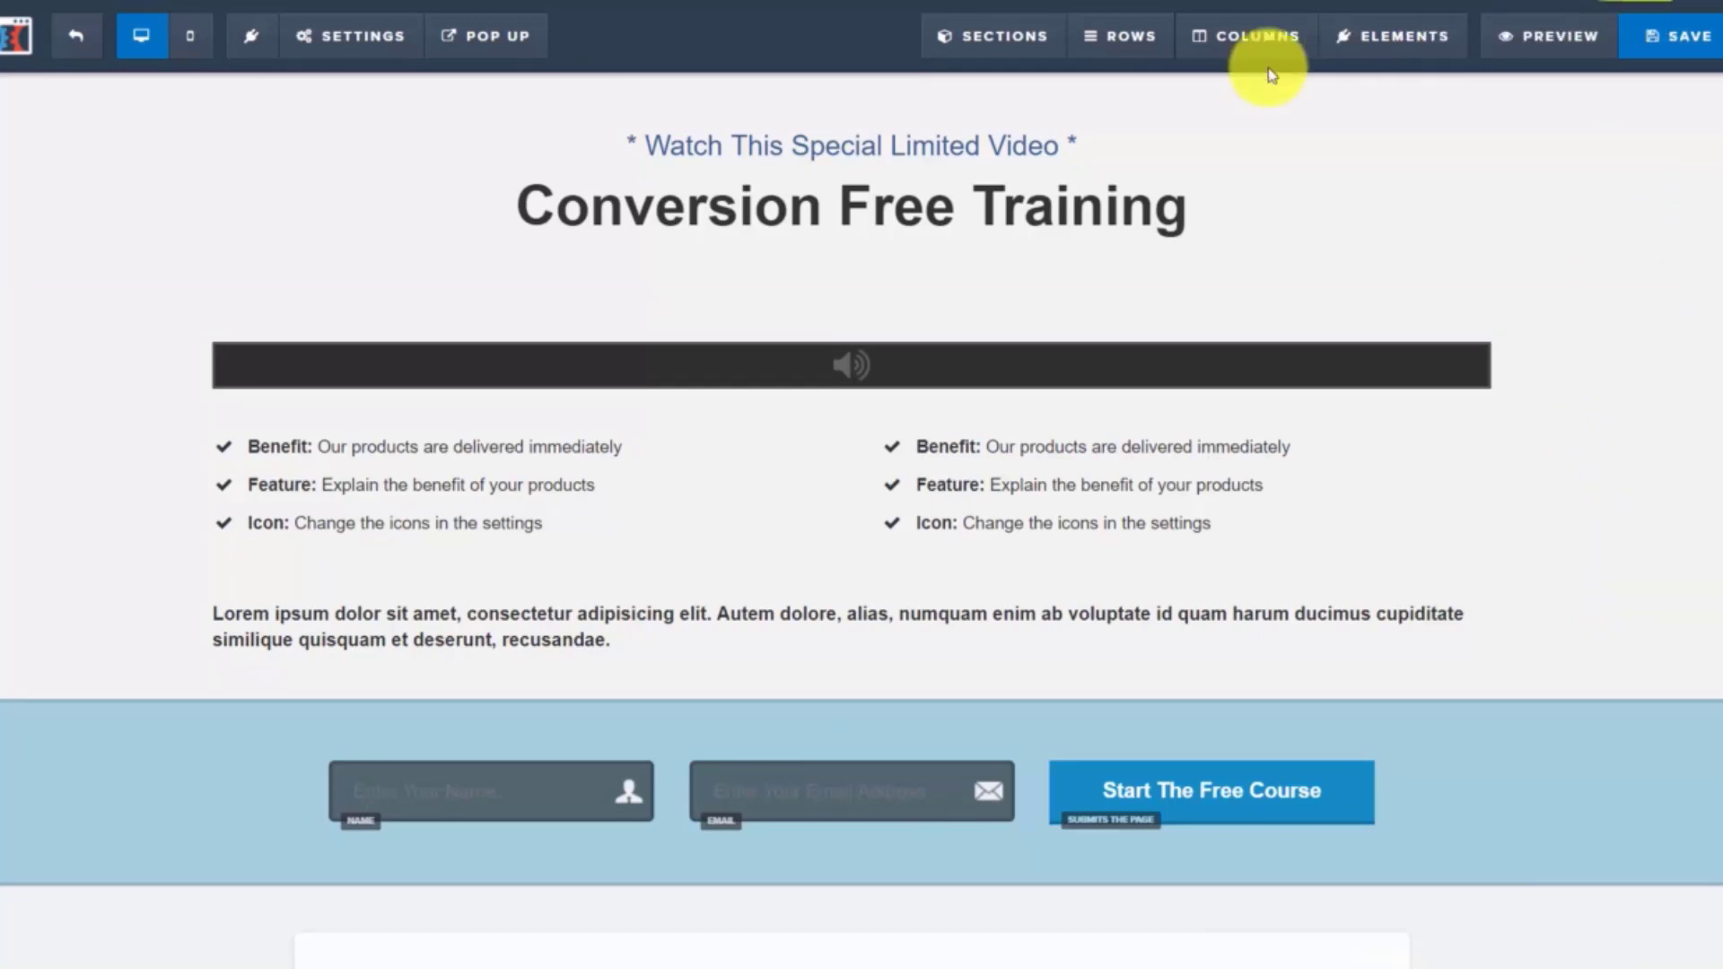
# Replace the right list's Benefit description with pasted text and save the page
pyautogui.click(1113, 458)
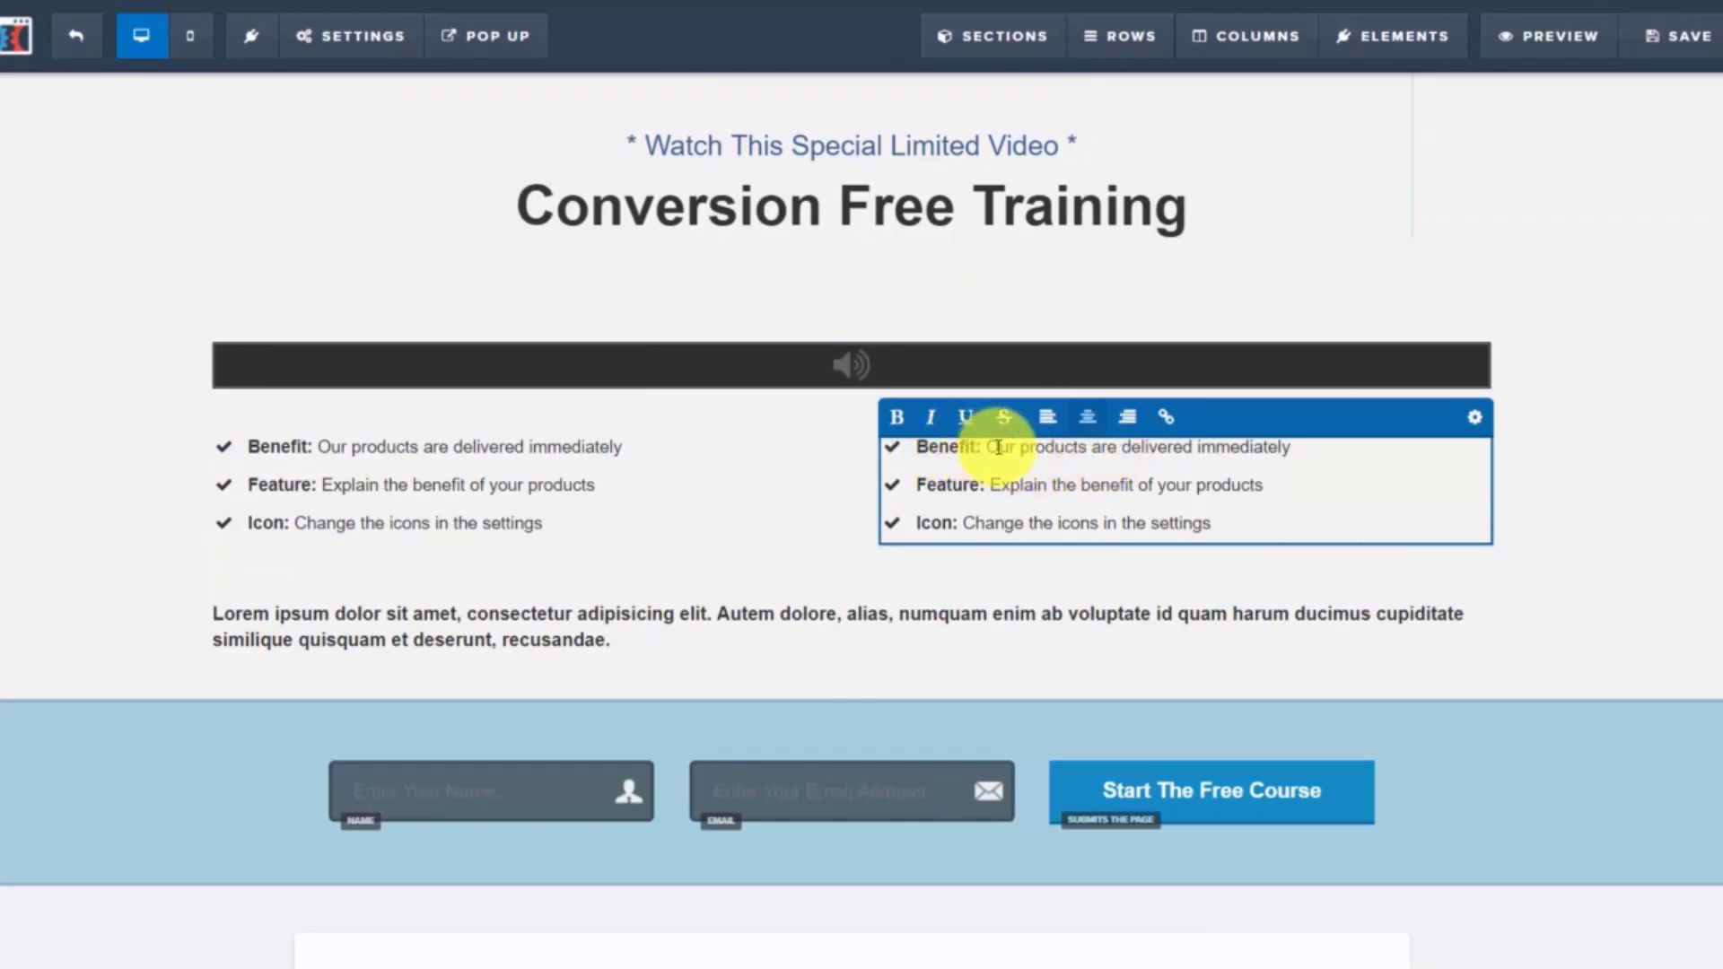
pyautogui.moveTo(988, 446); pyautogui.dragTo(1316, 456)
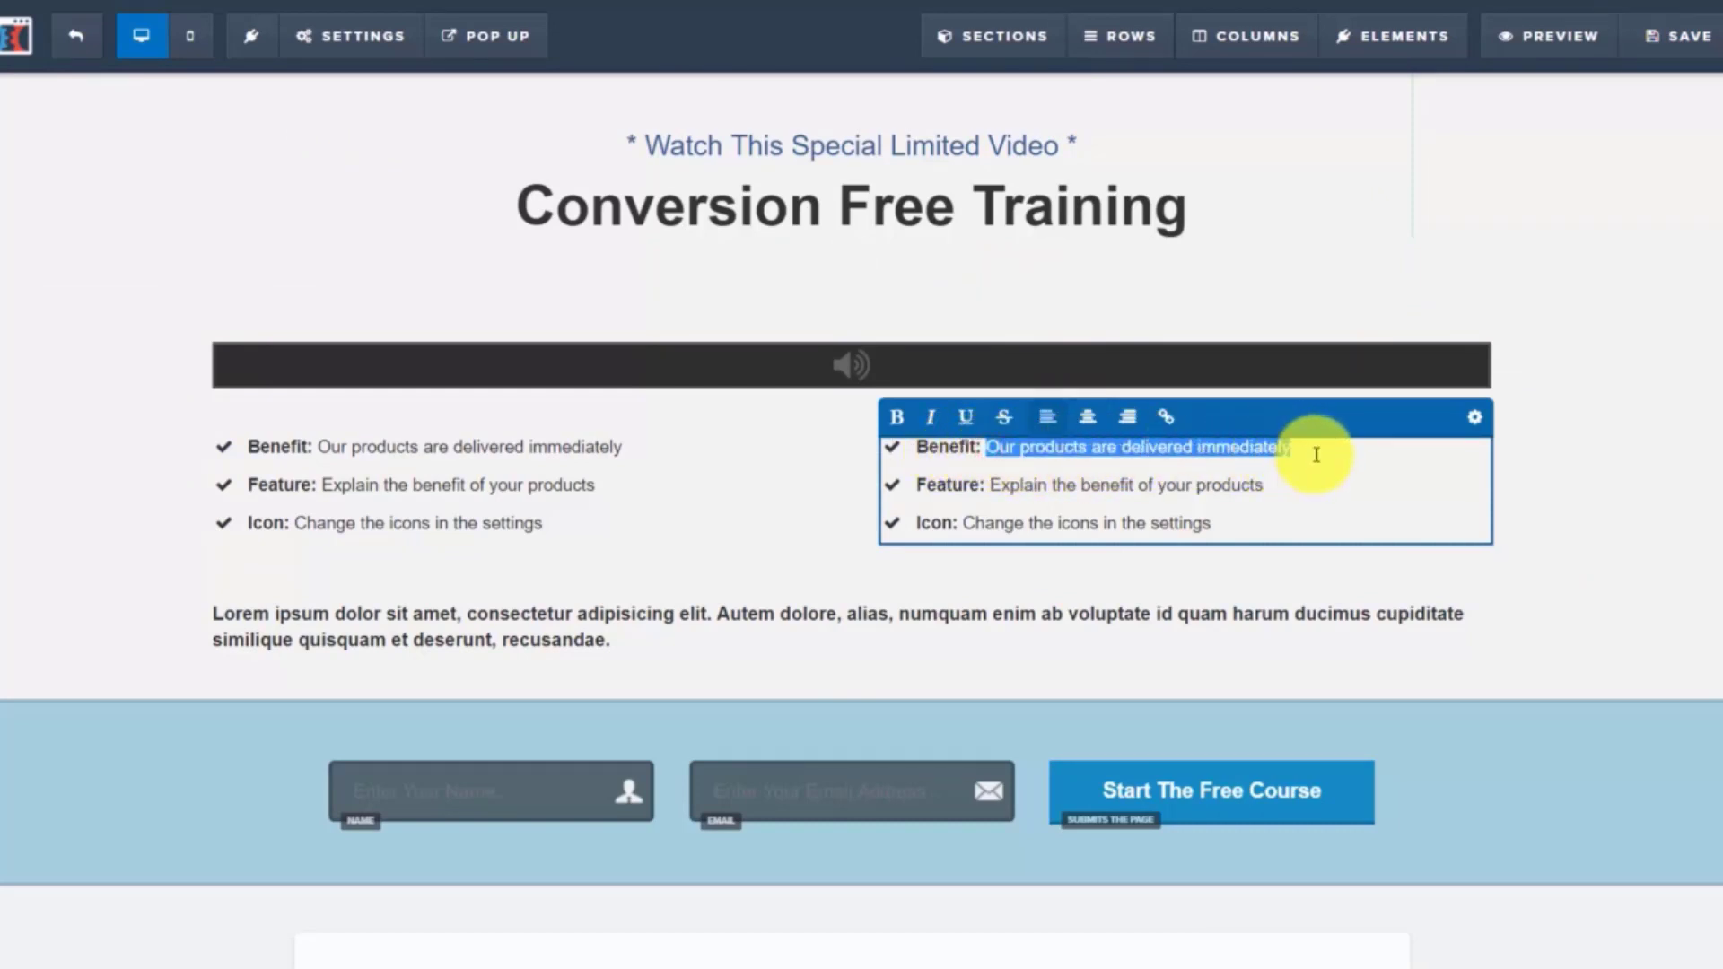
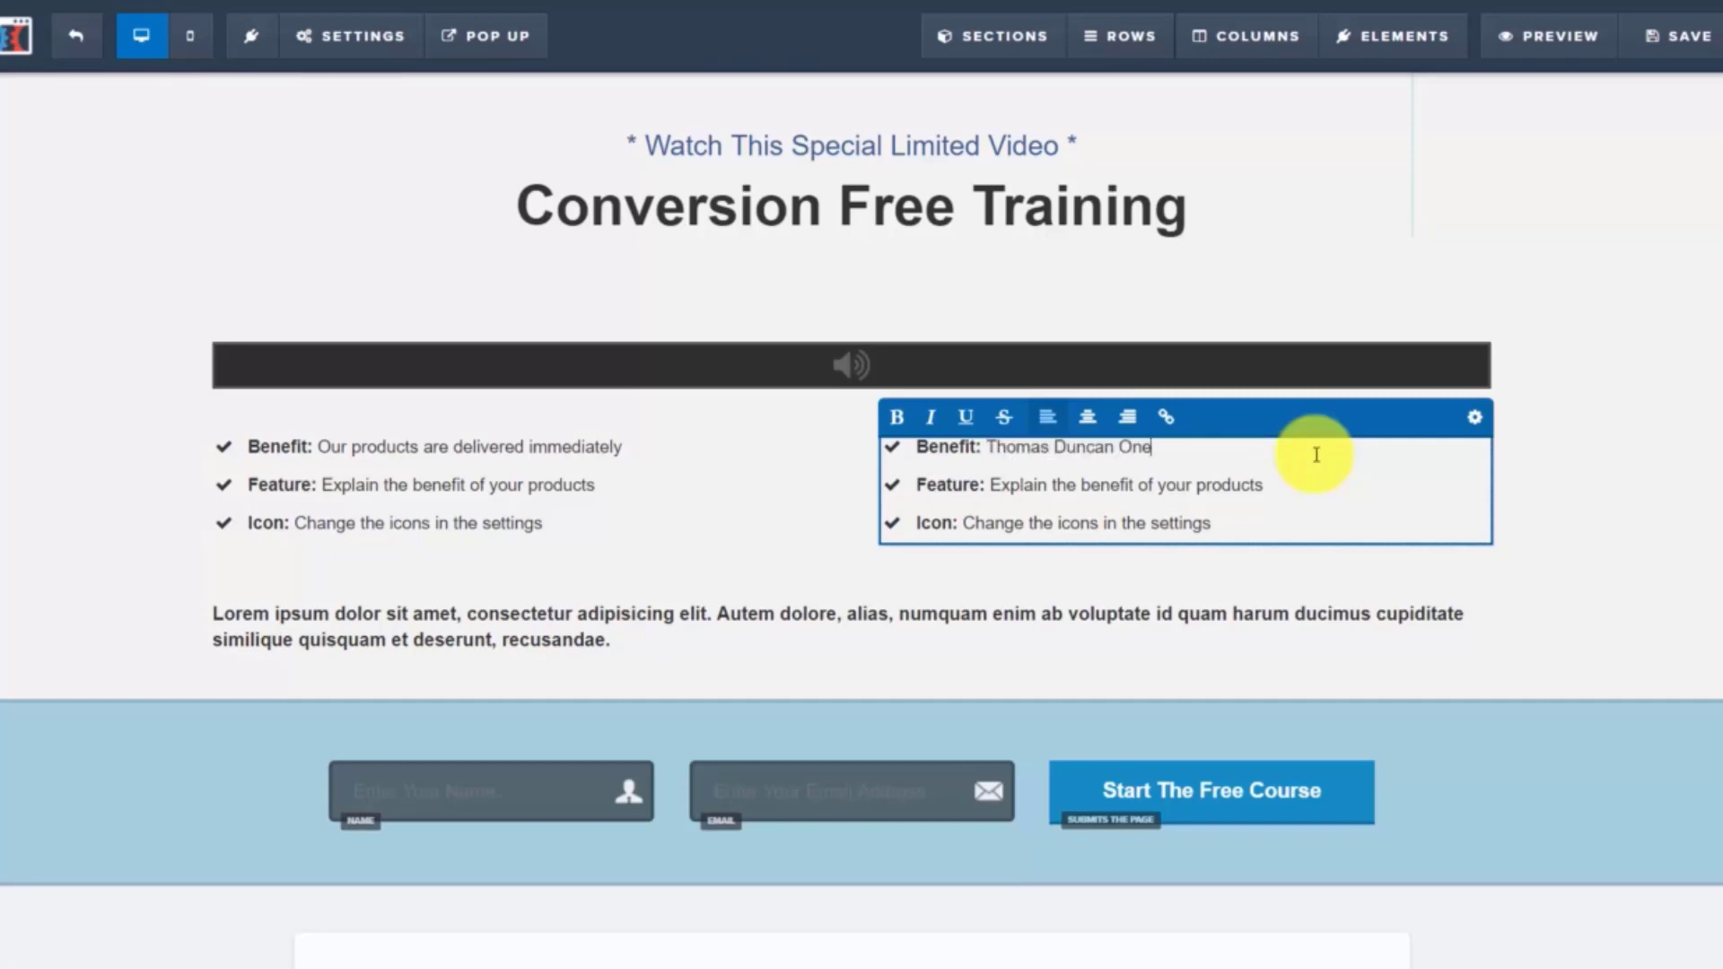
pyautogui.click(1673, 37)
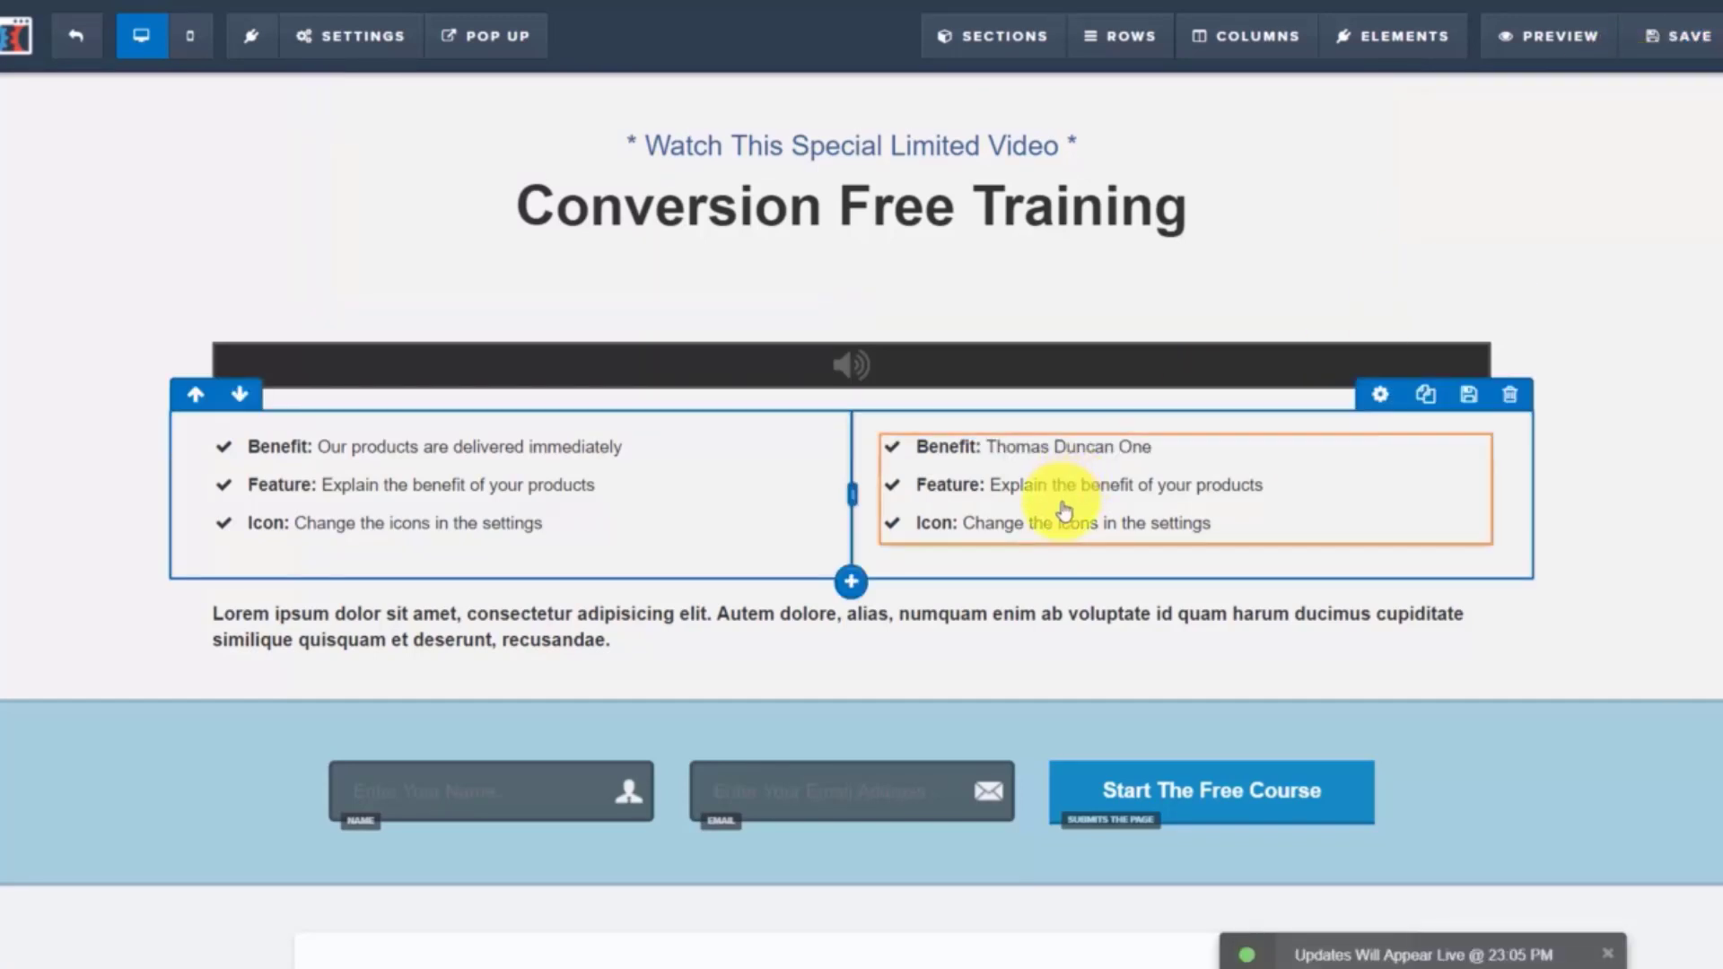
pyautogui.click(1000, 493)
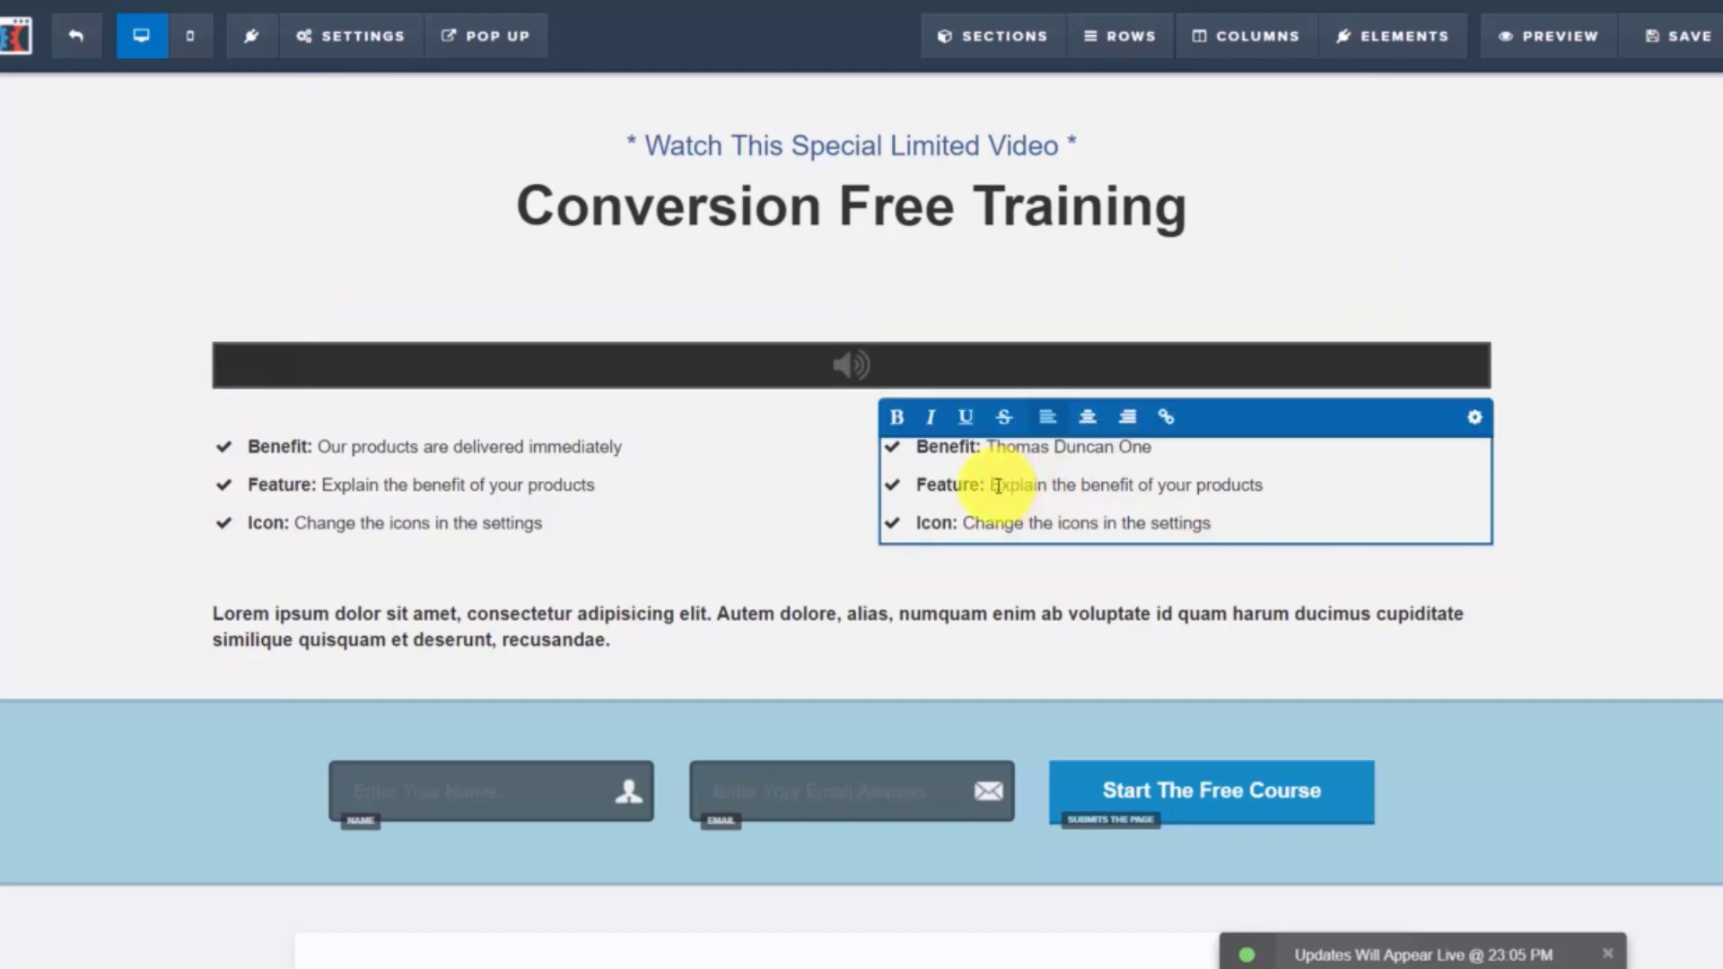
pyautogui.moveTo(992, 486); pyautogui.dragTo(1245, 484)
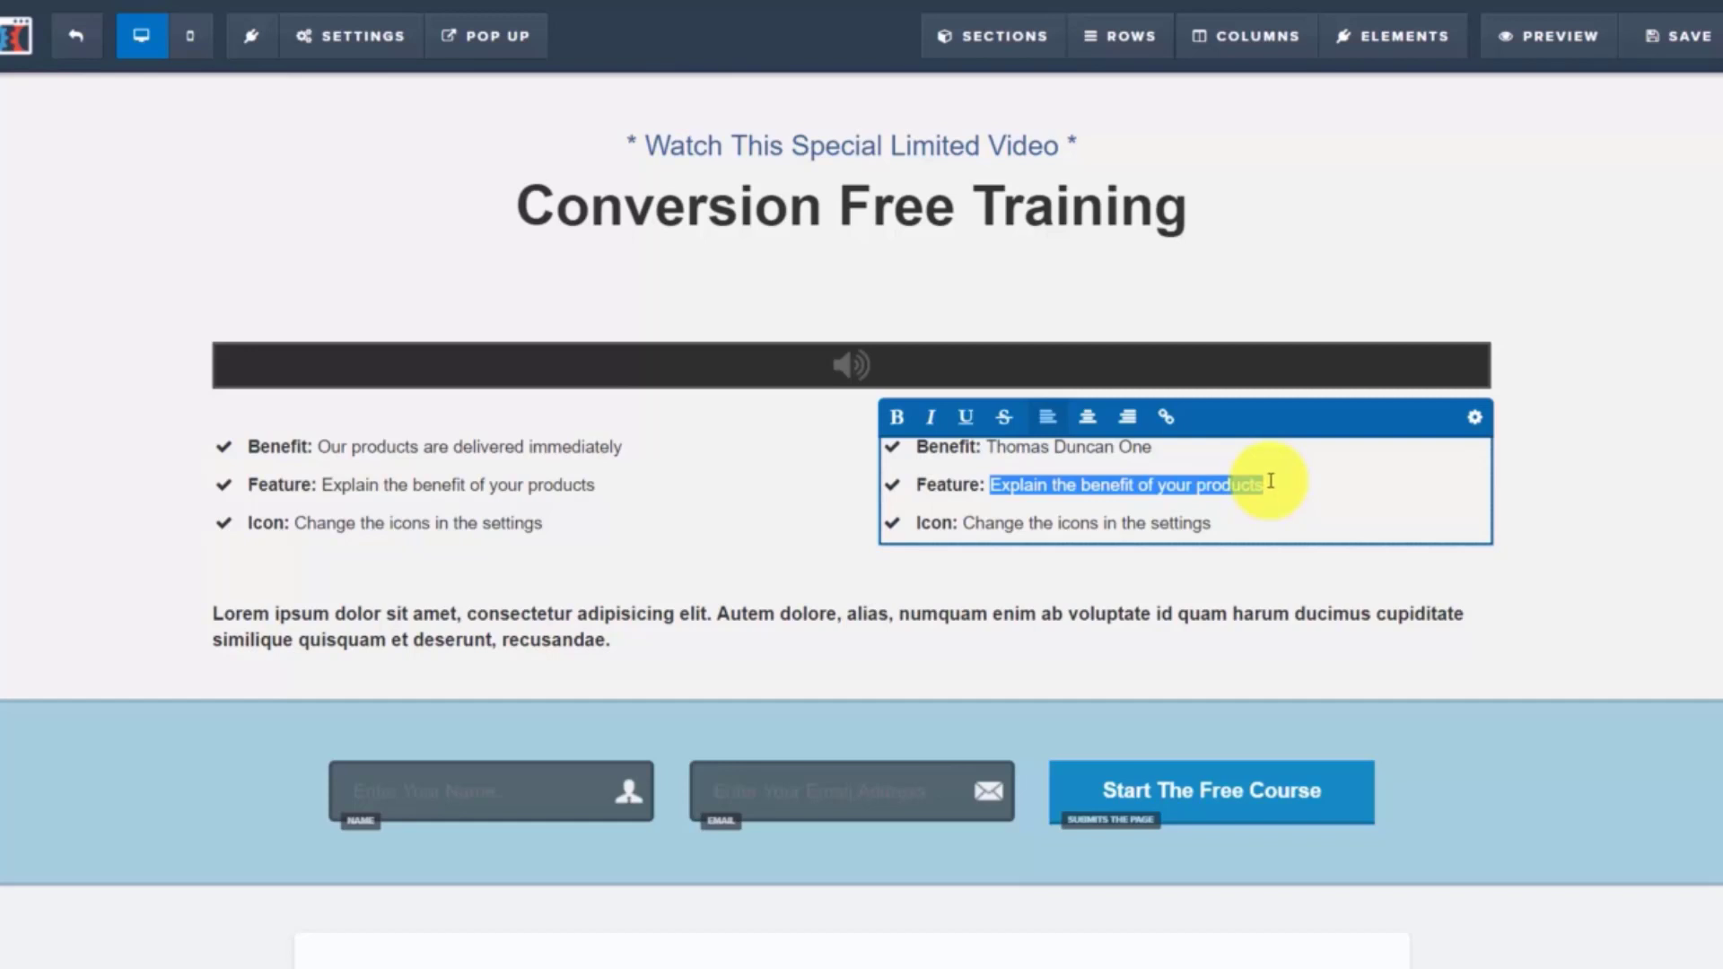
pyautogui.click(1164, 419)
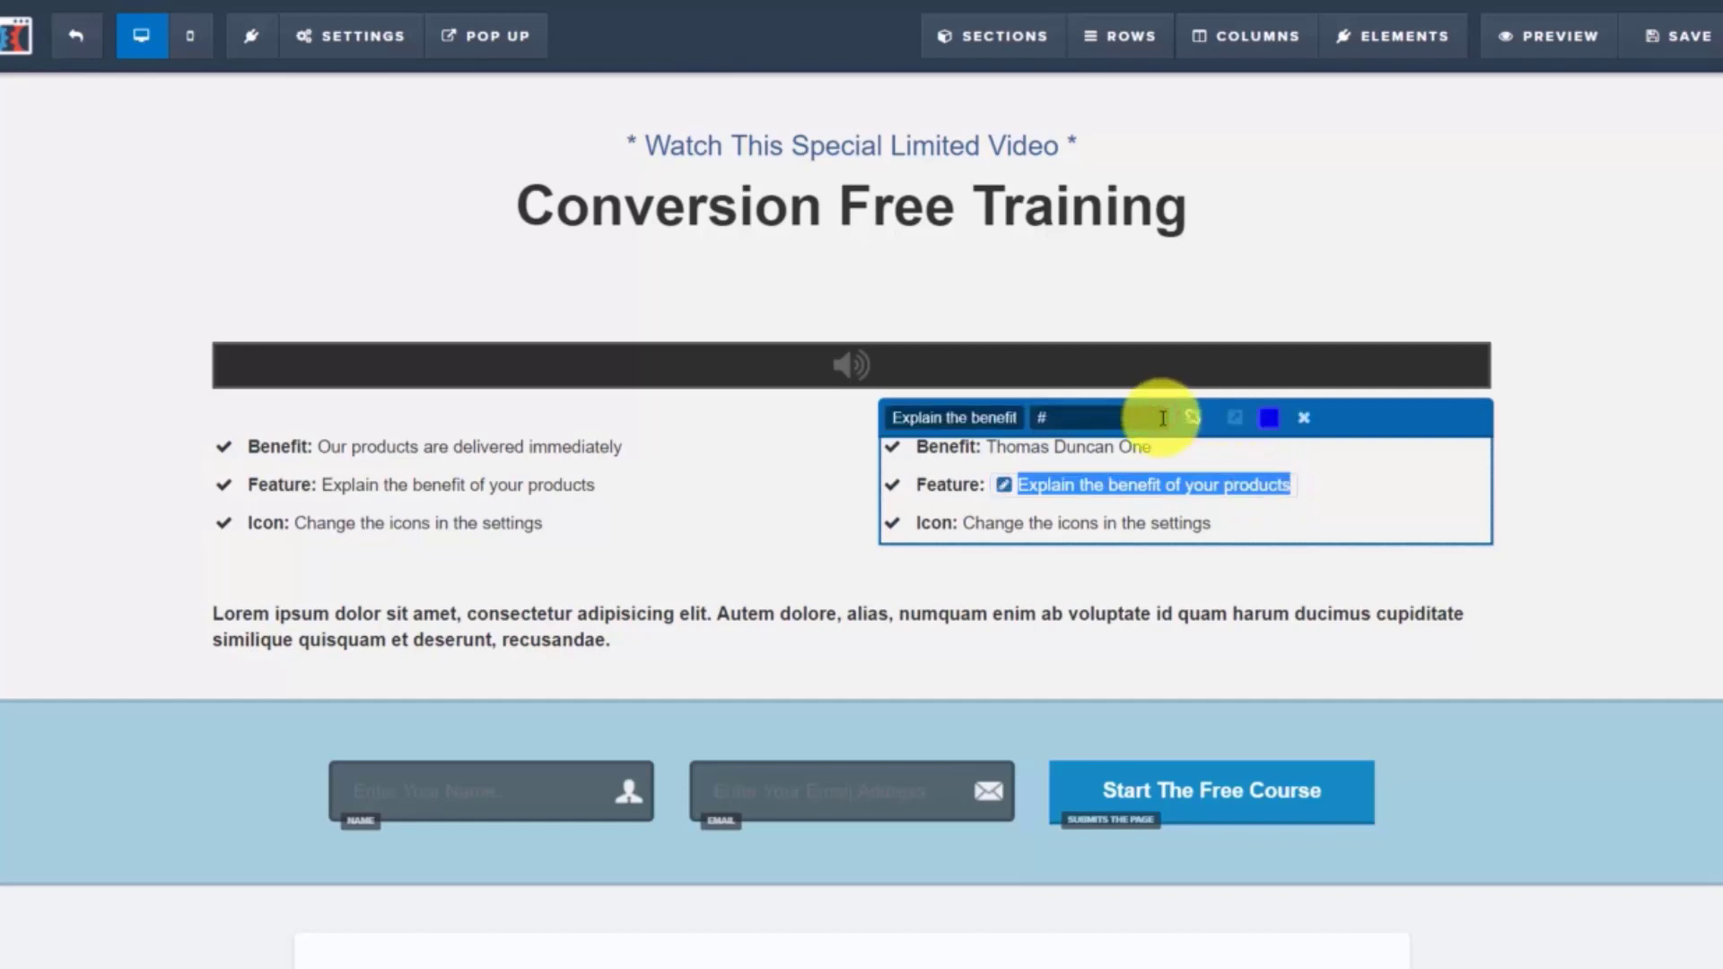
pyautogui.click(1083, 415)
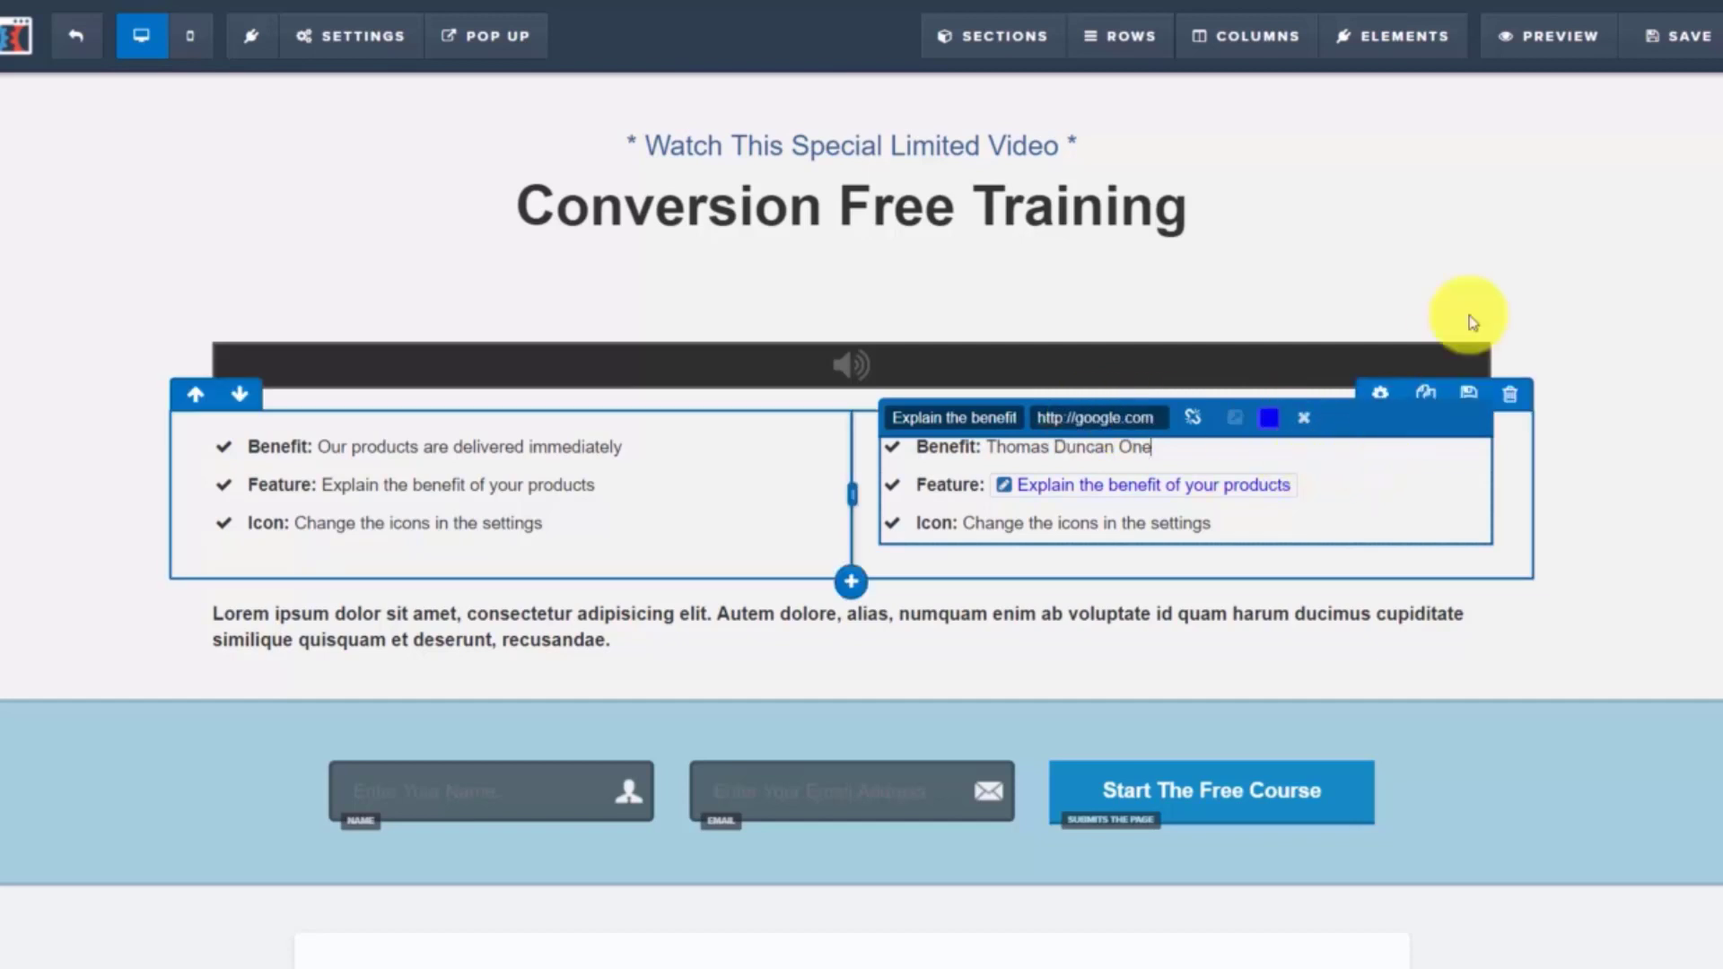
pyautogui.click(1666, 41)
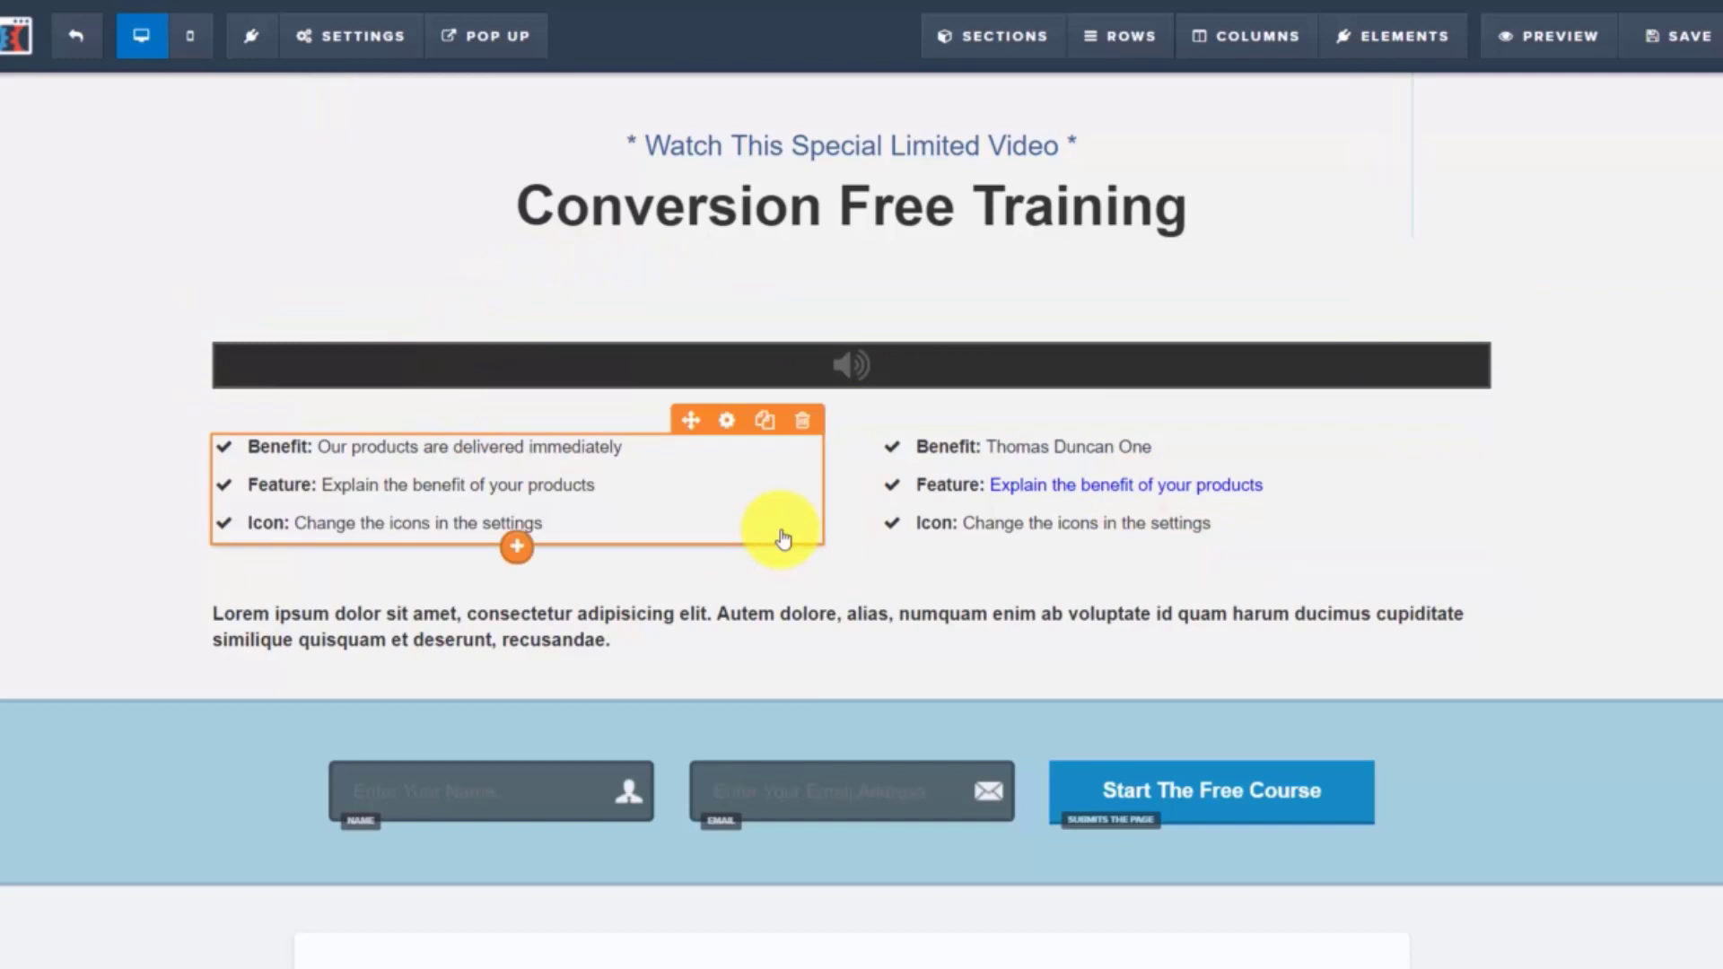
pyautogui.scroll(-2, 784, 539)
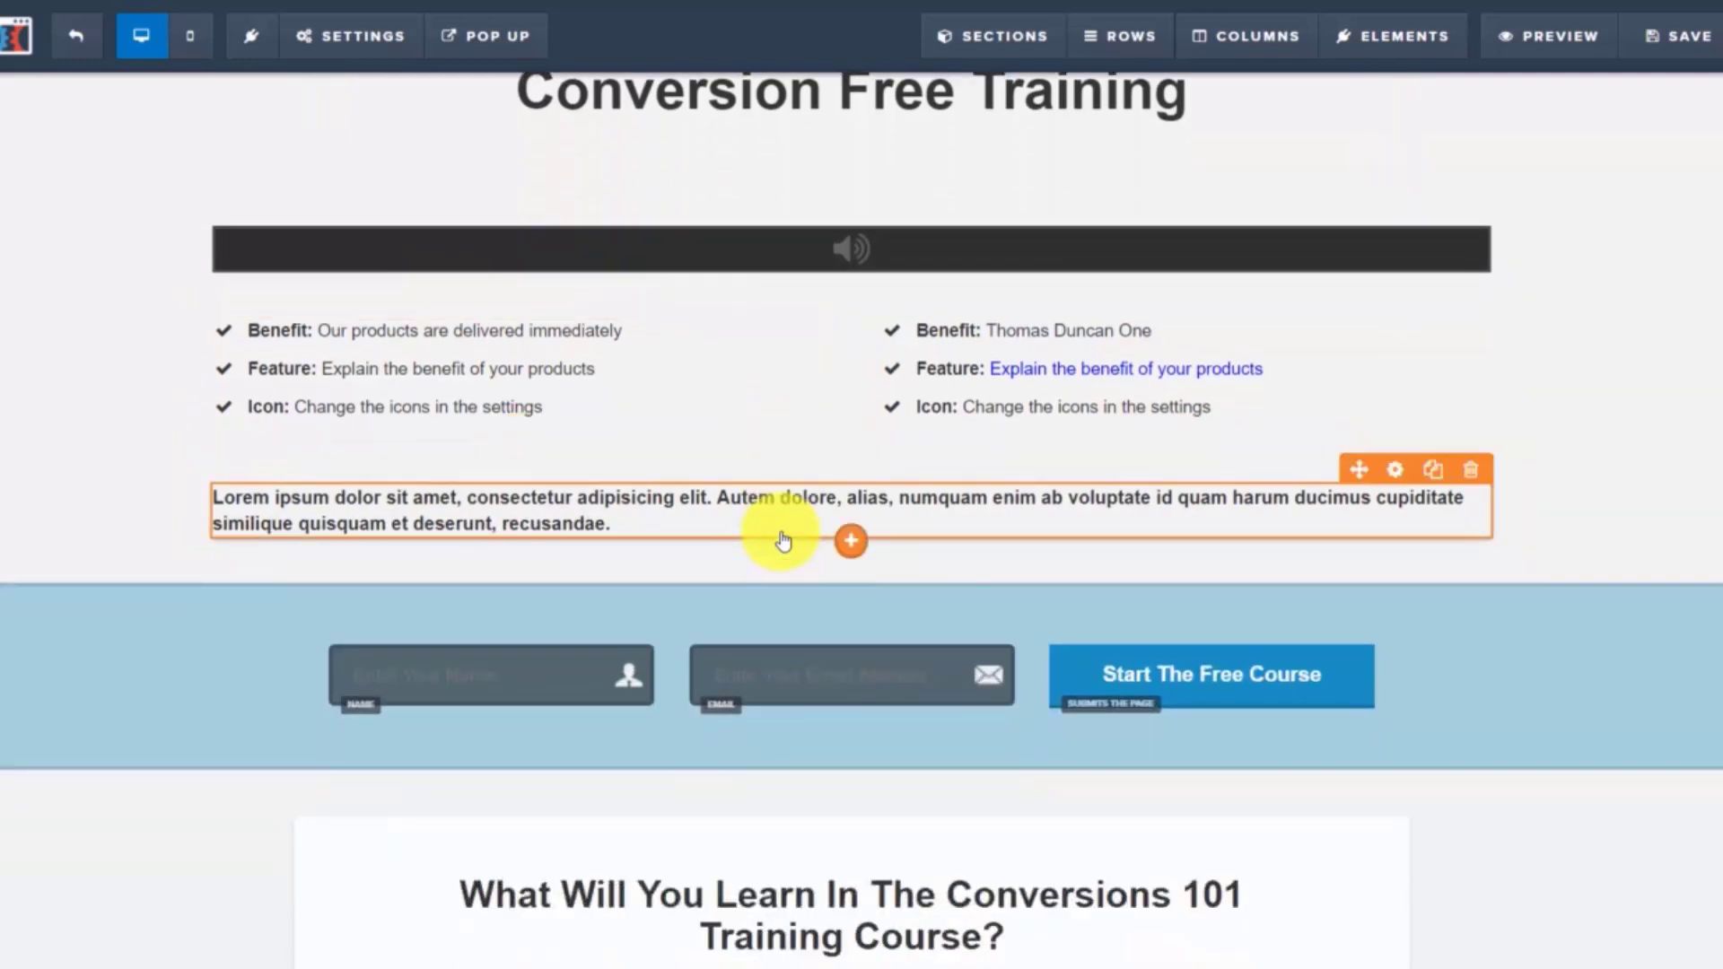
pyautogui.scroll(-2, 784, 538)
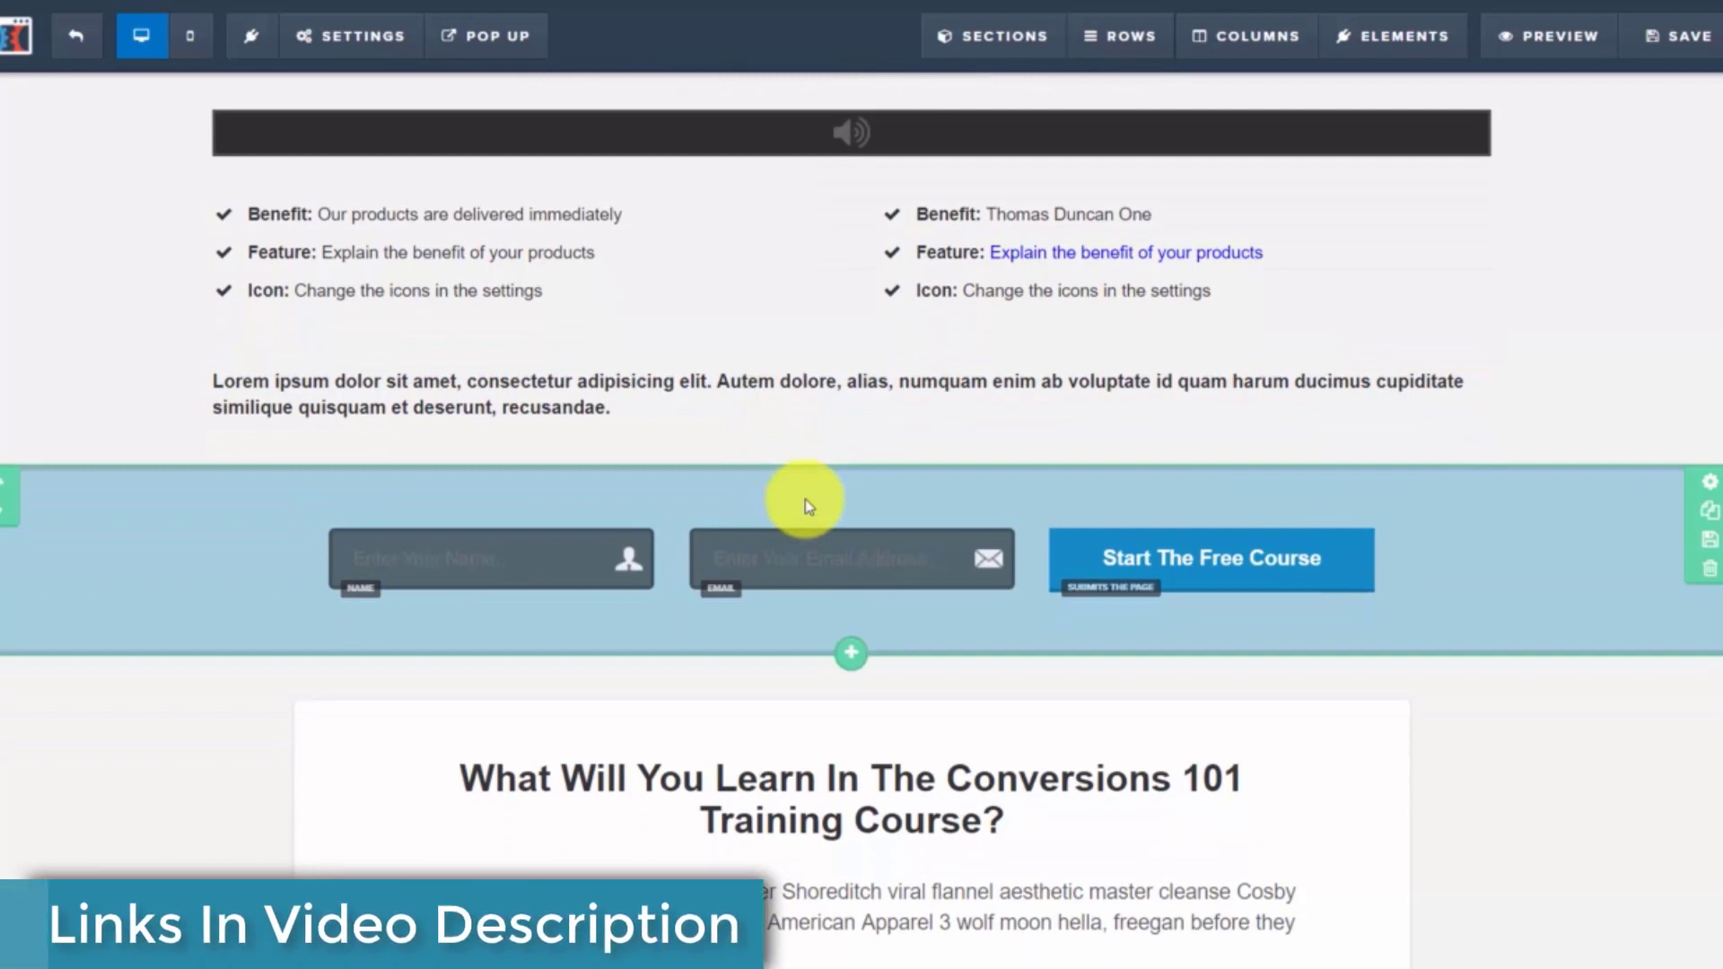
pyautogui.scroll(-5, 805, 499)
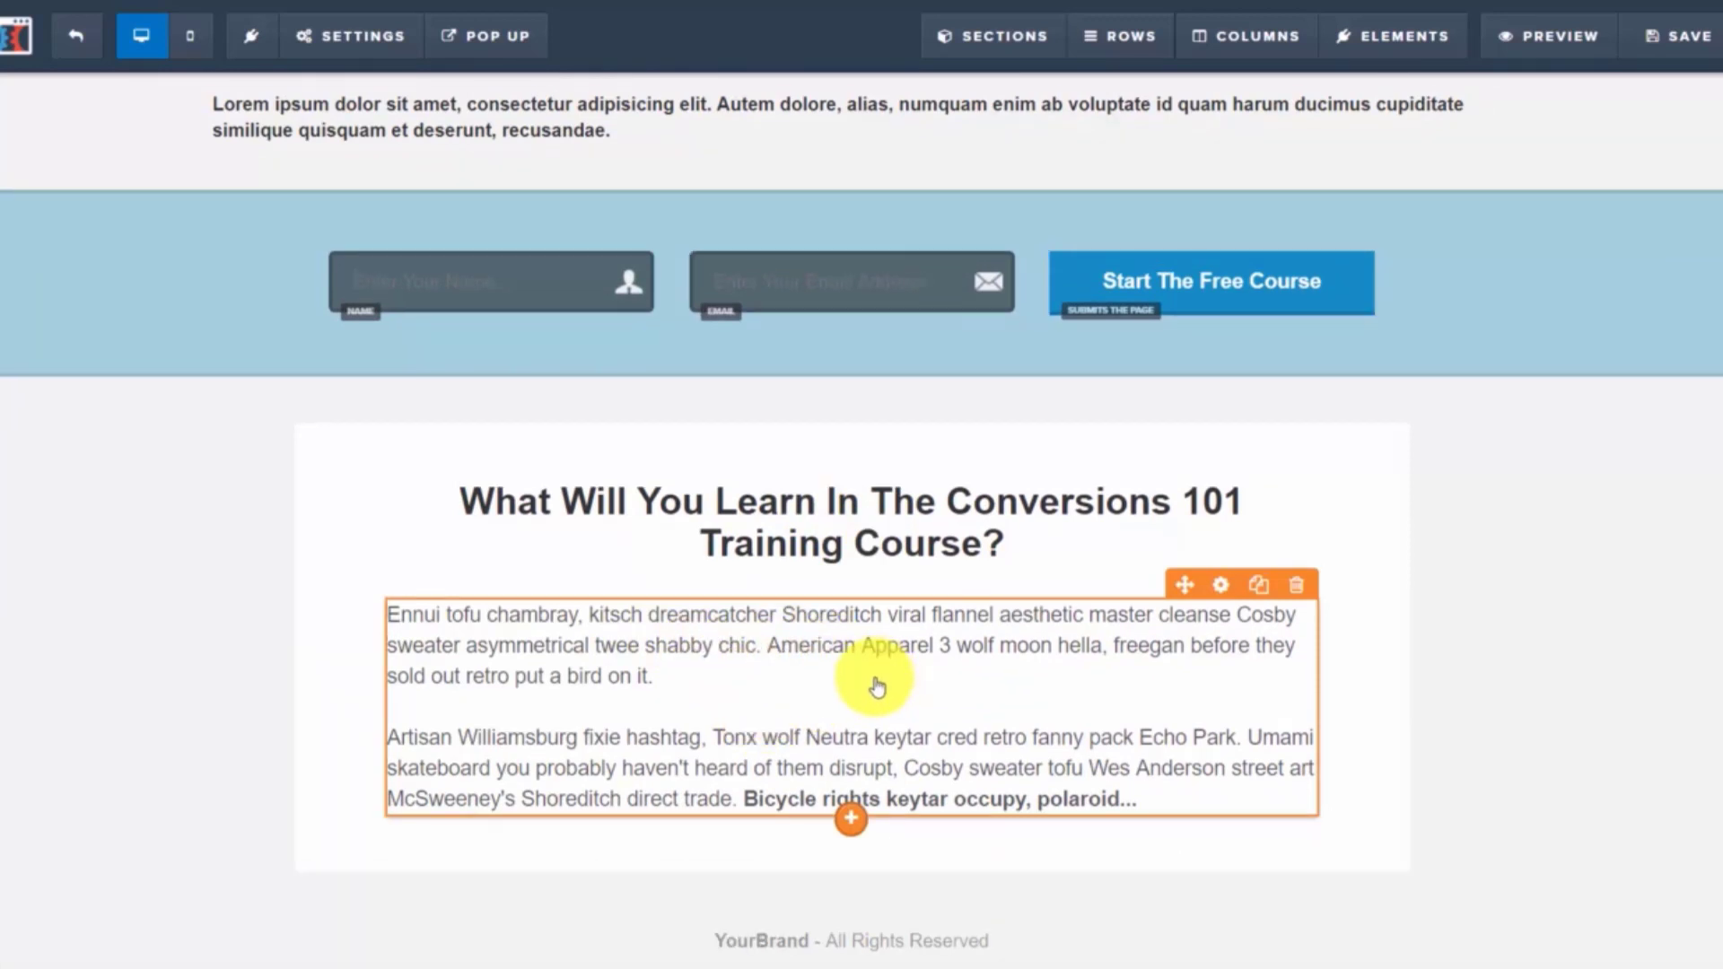
pyautogui.scroll(2, 878, 687)
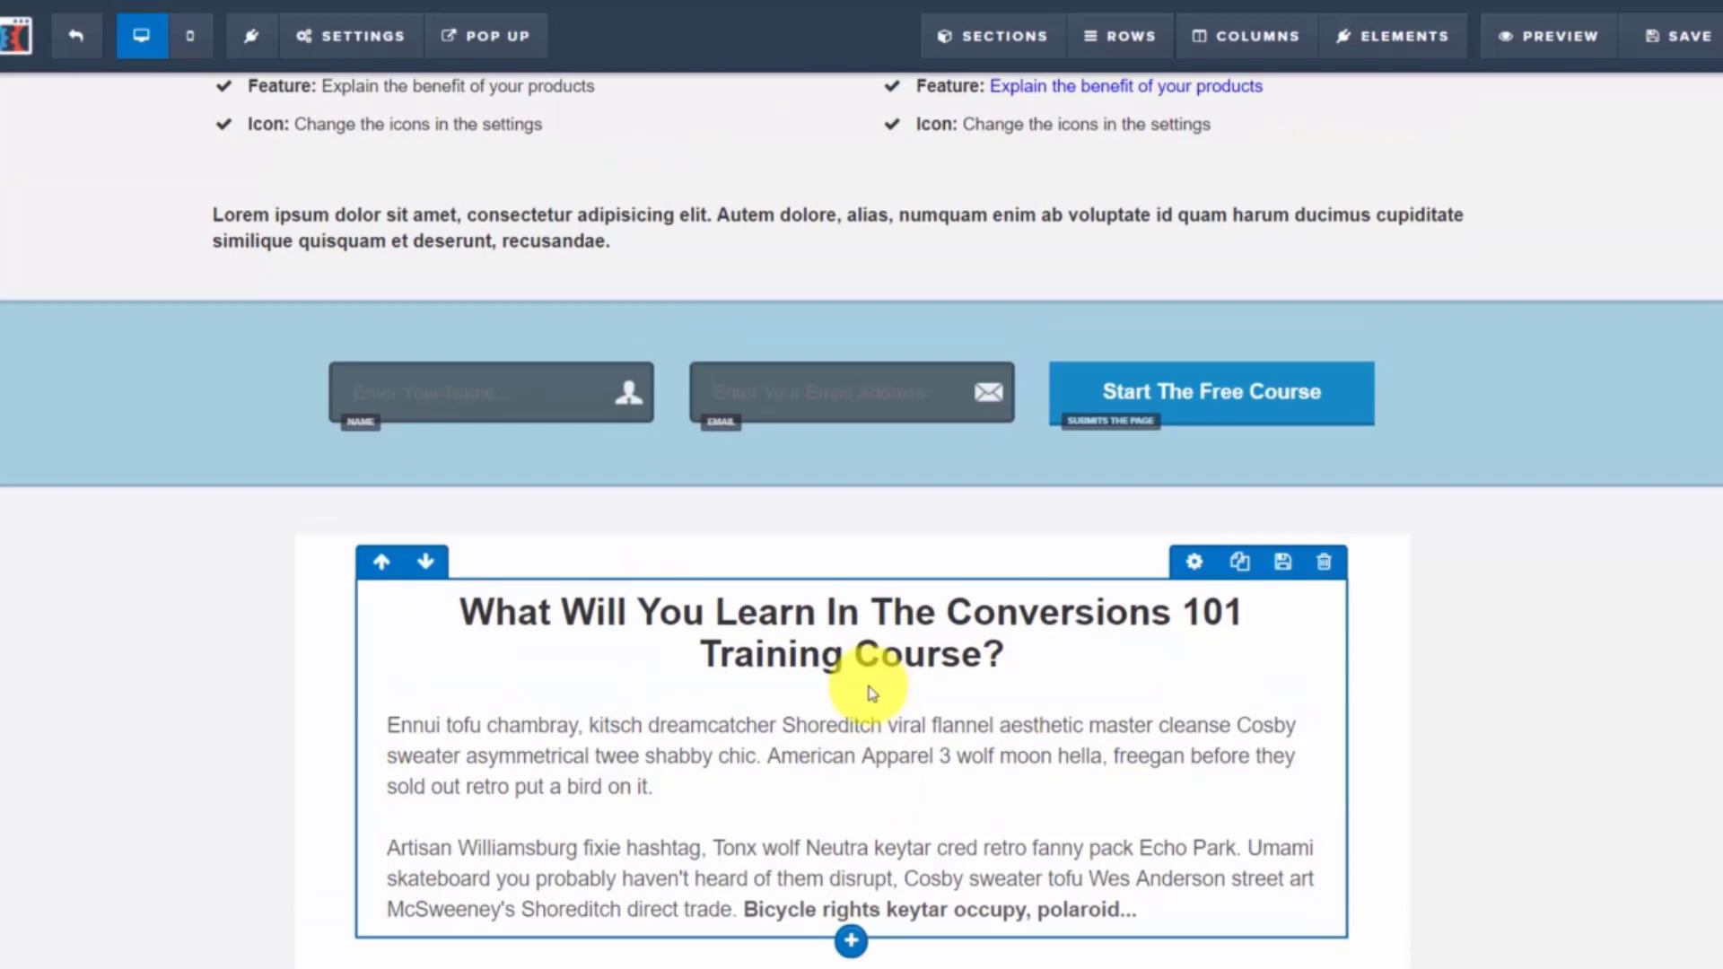